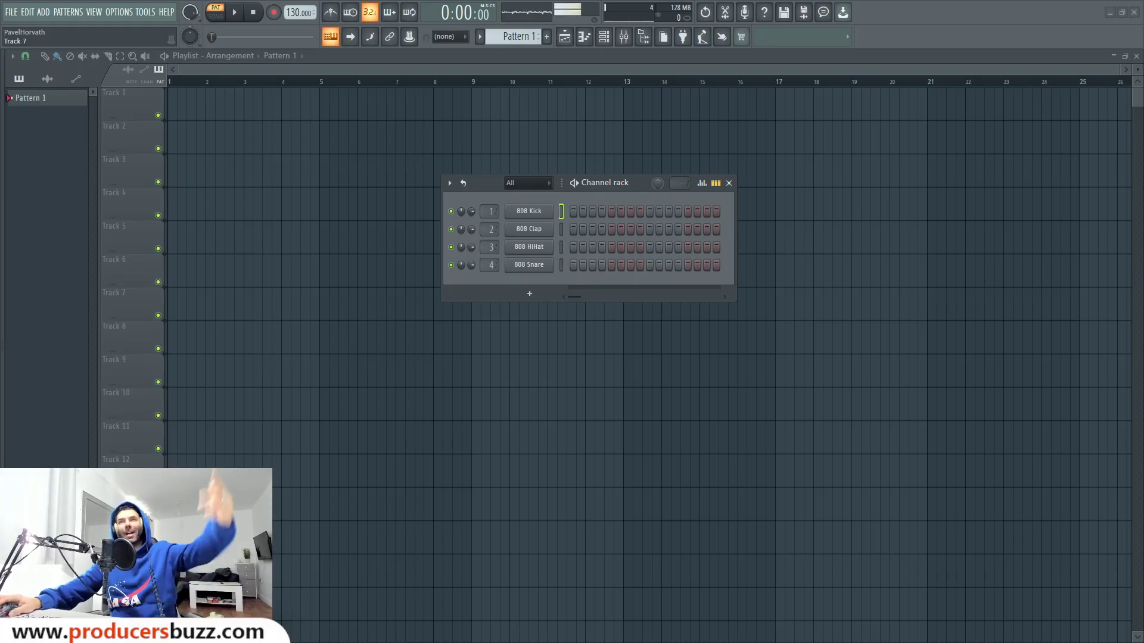
Nudge the Channel rack window slightly down.
left_click_drag(603, 182, 585, 194)
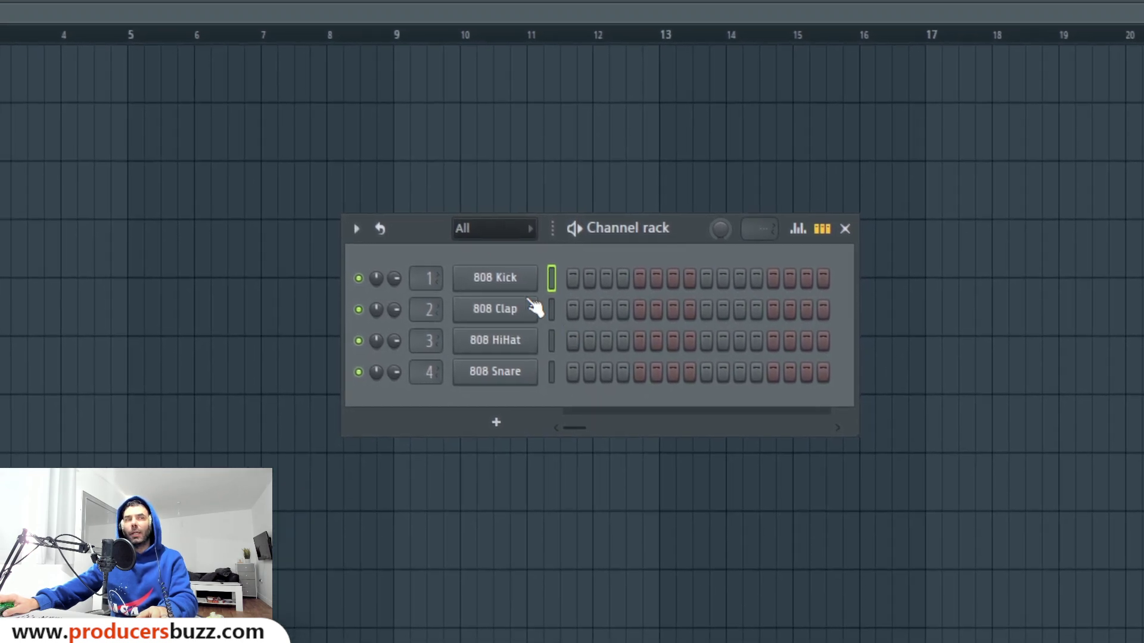
Recolor the 808 Kick channel to Pale violet Red (#943254) from the colour wheel.
right_click(500, 277)
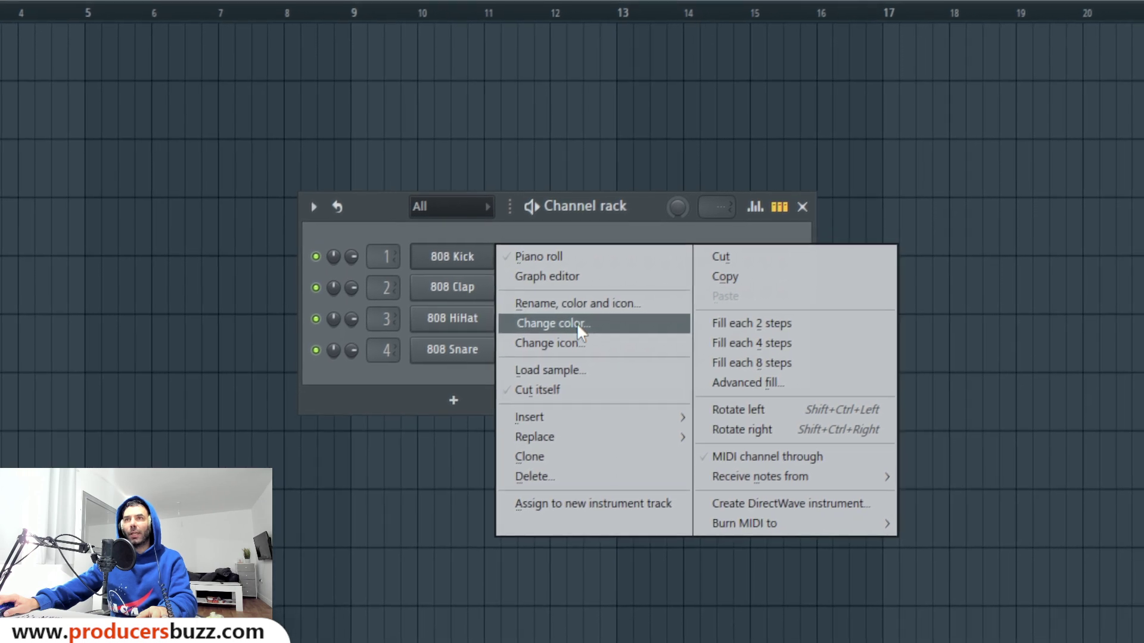
left_click(575, 324)
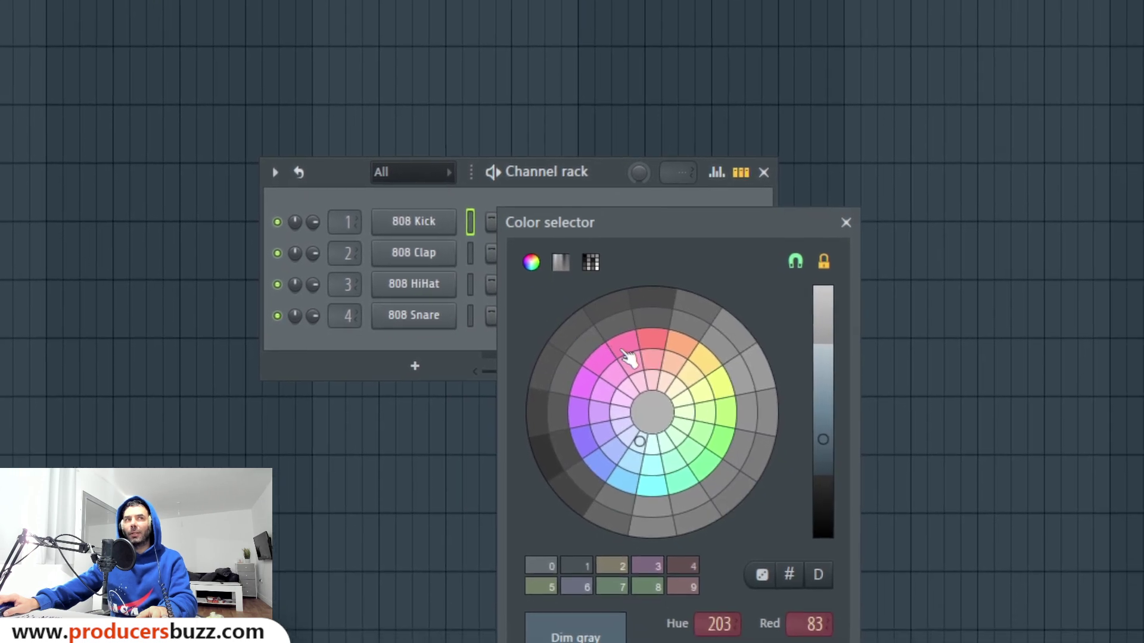
left_click(625, 349)
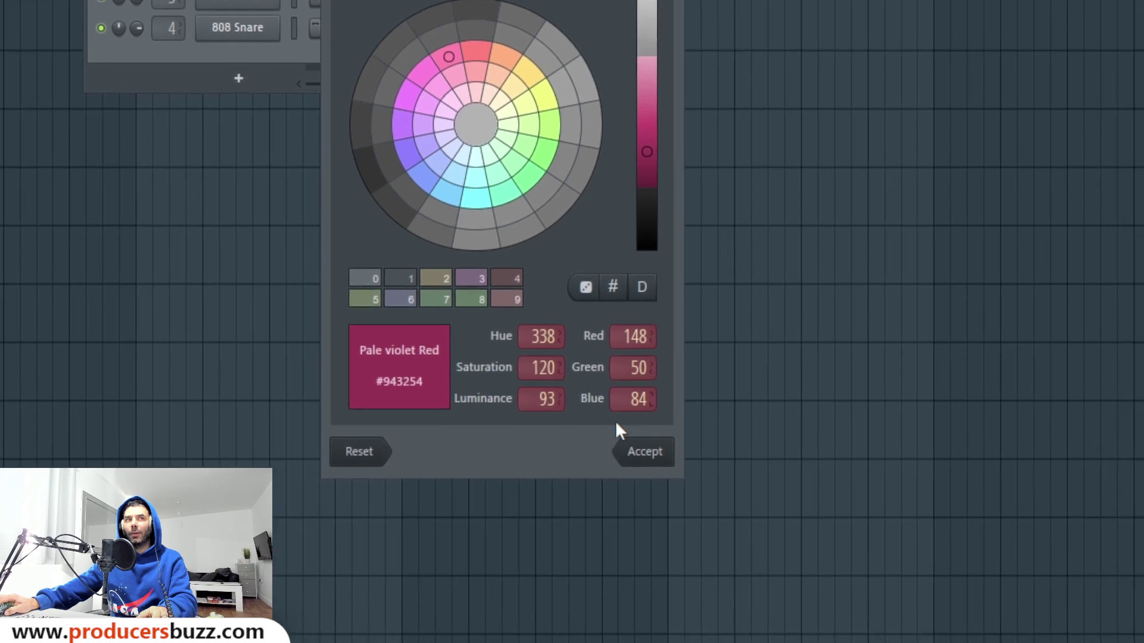
left_click(683, 485)
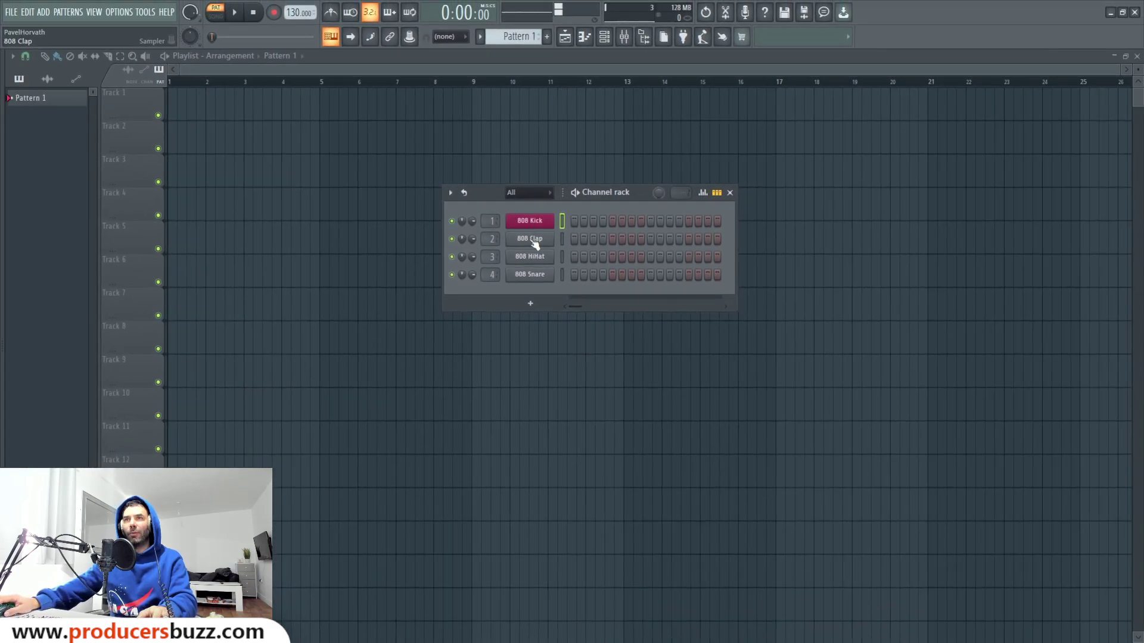
Color the 808 Clap channel purple and the 808 HiHat channel dark slate blue.
right_click(601, 335)
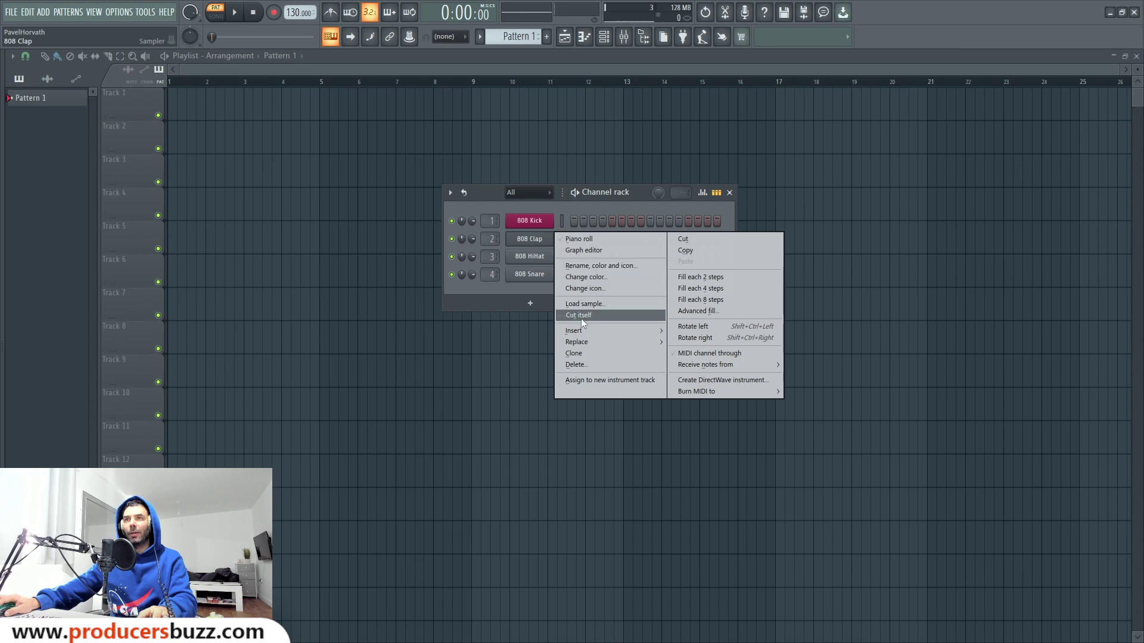
left_click(602, 278)
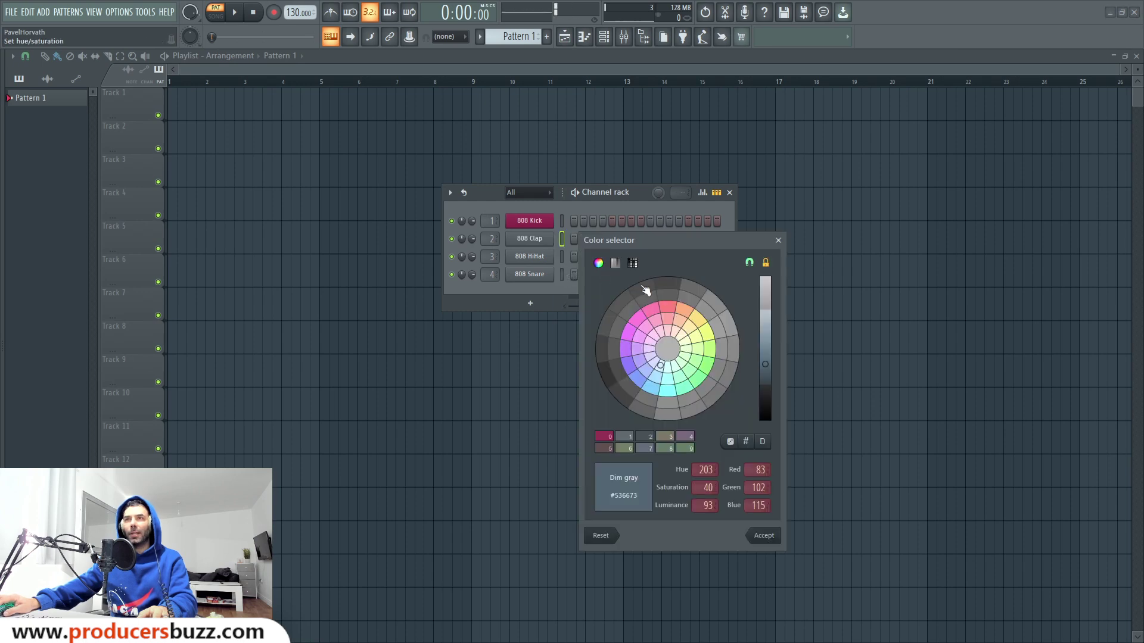
left_click(763, 538)
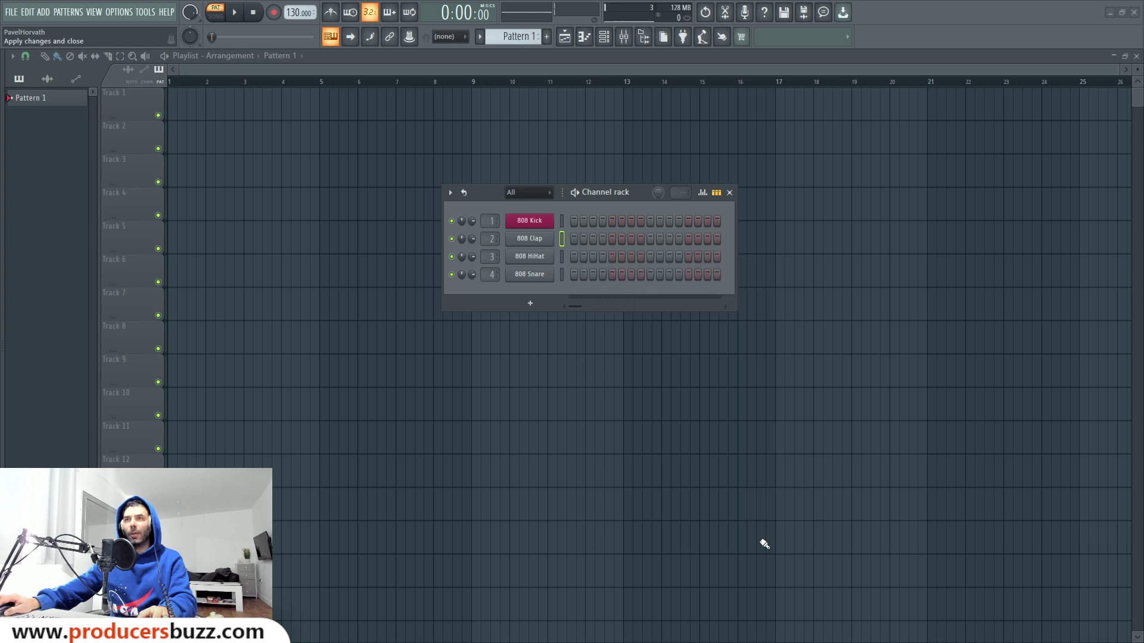
right_click(522, 258)
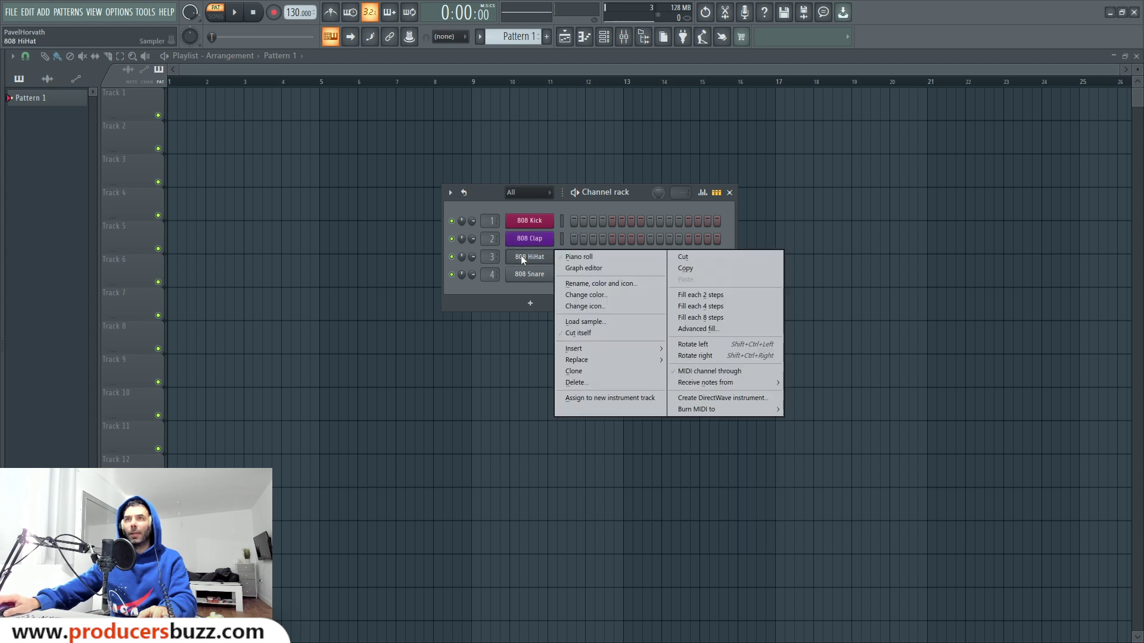
left_click(605, 296)
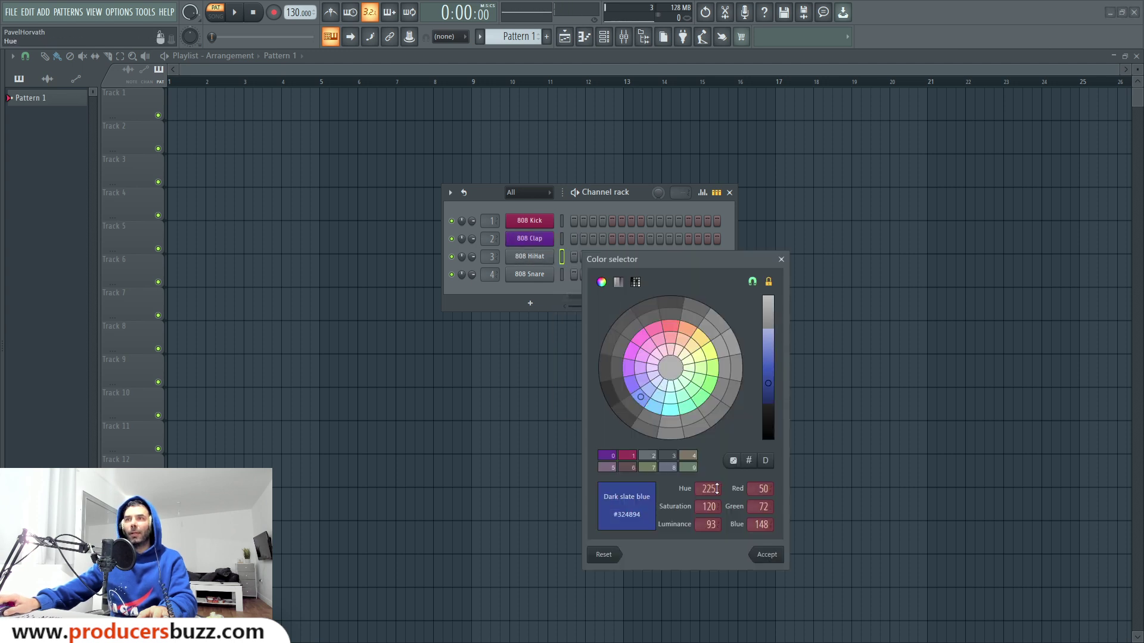
left_click(772, 560)
Color the 808 Snare channel teal and re-show the Channel rack across the top.
right_click(551, 273)
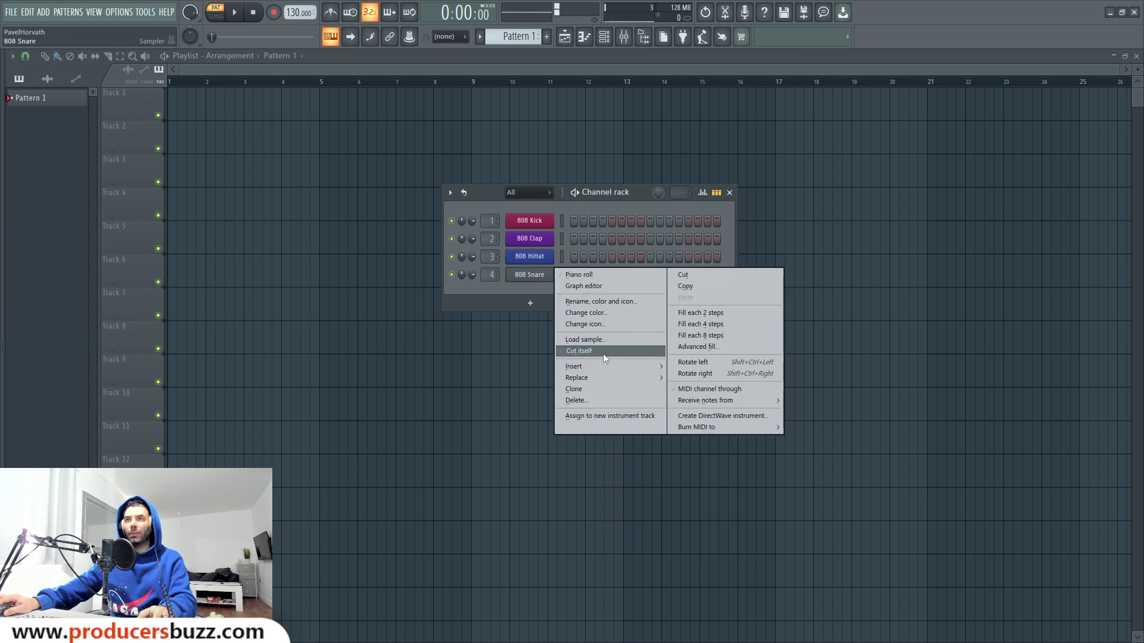
mouse_move(598, 366)
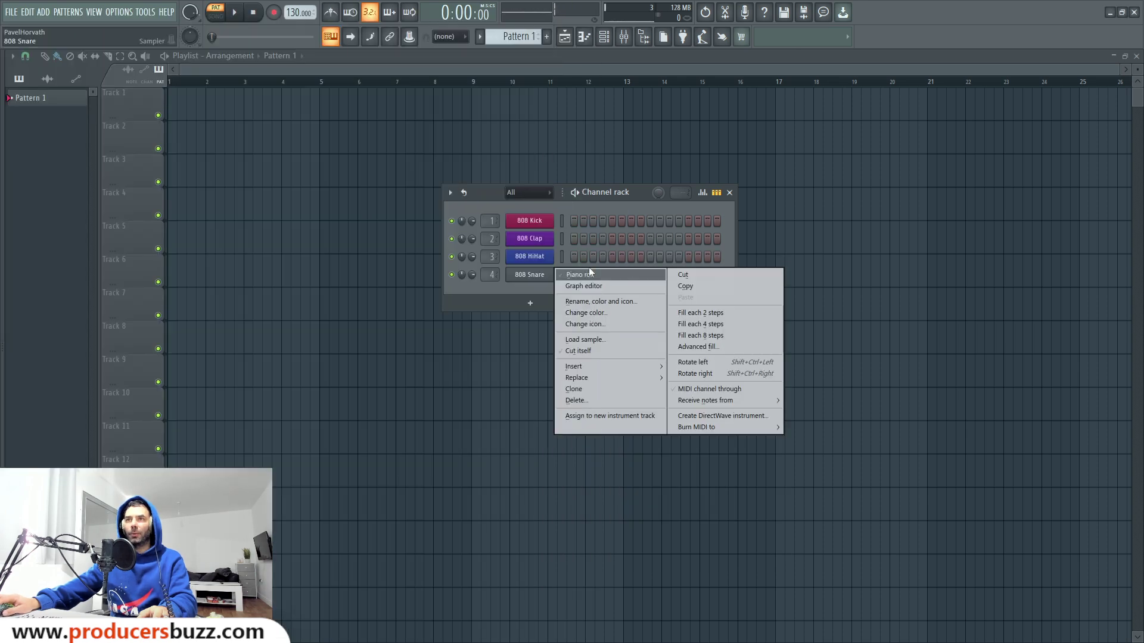
left_click(605, 312)
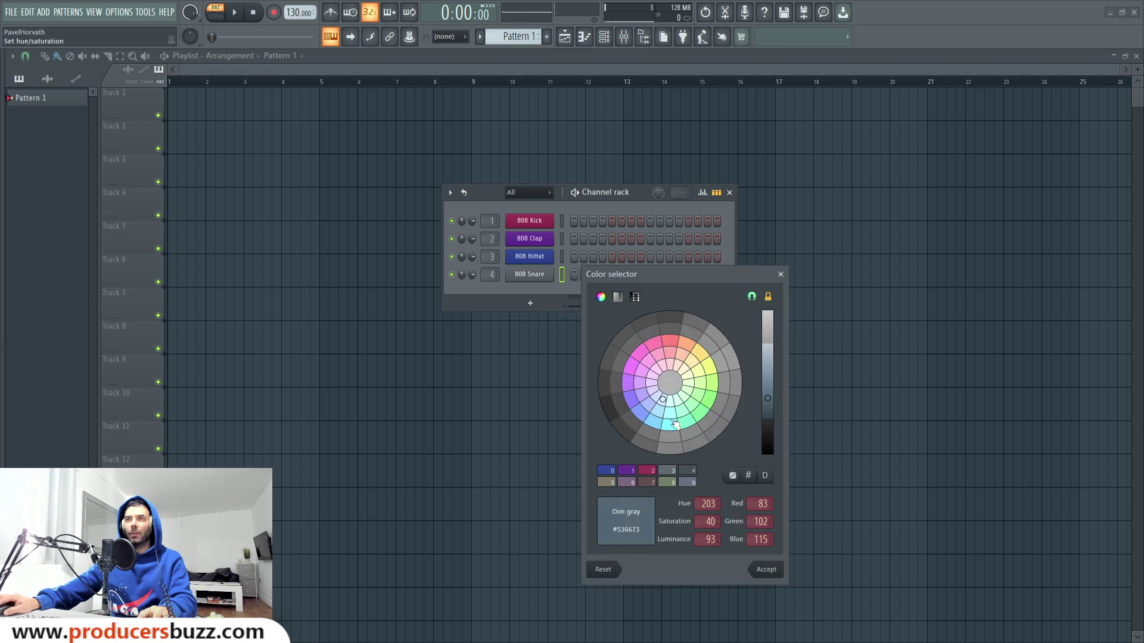
left_click(753, 565)
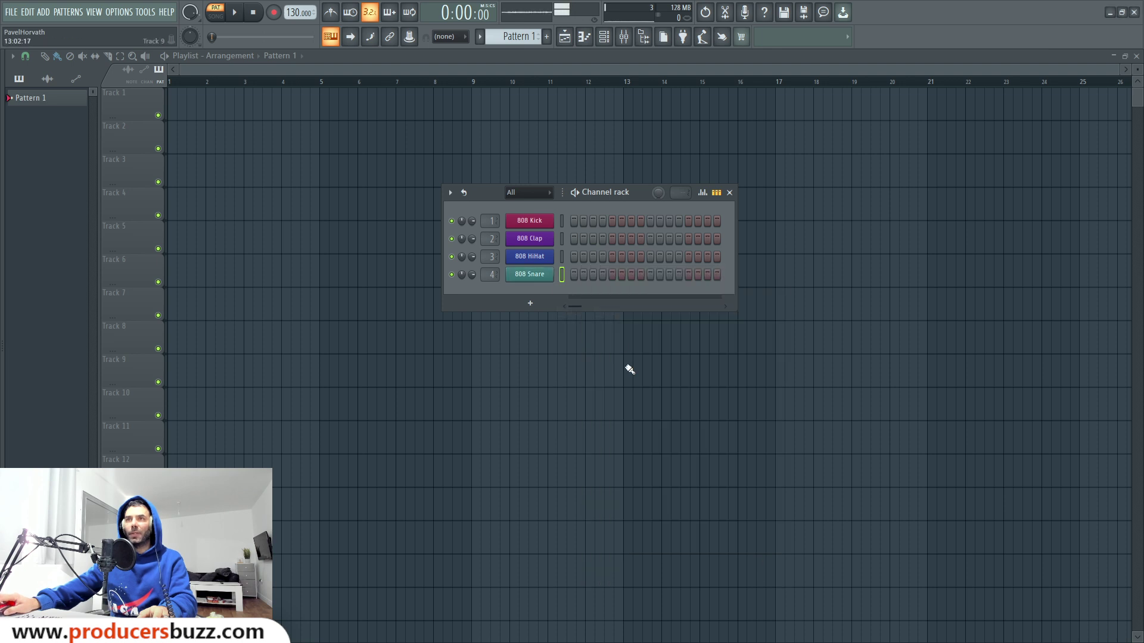
left_click(605, 38)
left_click(605, 37)
double_click(629, 196)
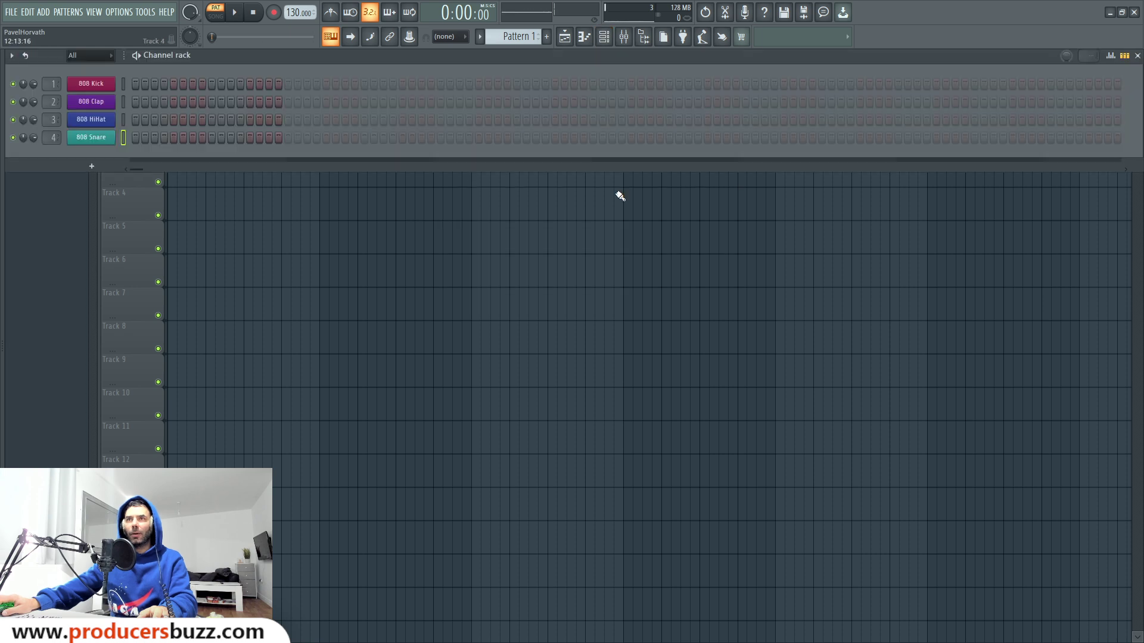
left_click(625, 38)
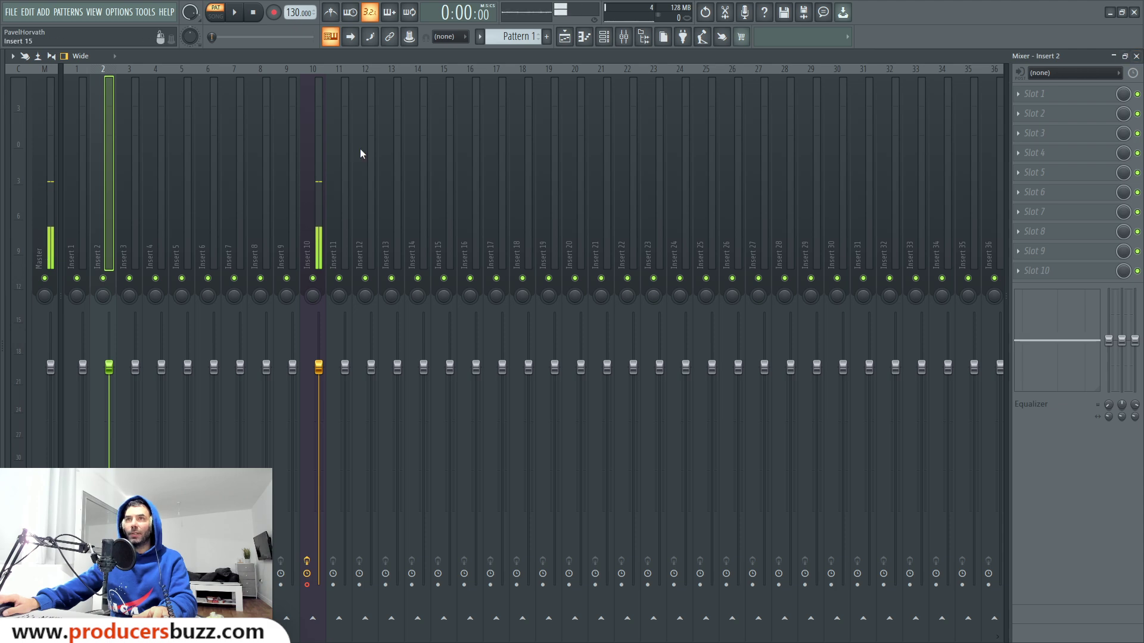
left_click(1135, 56)
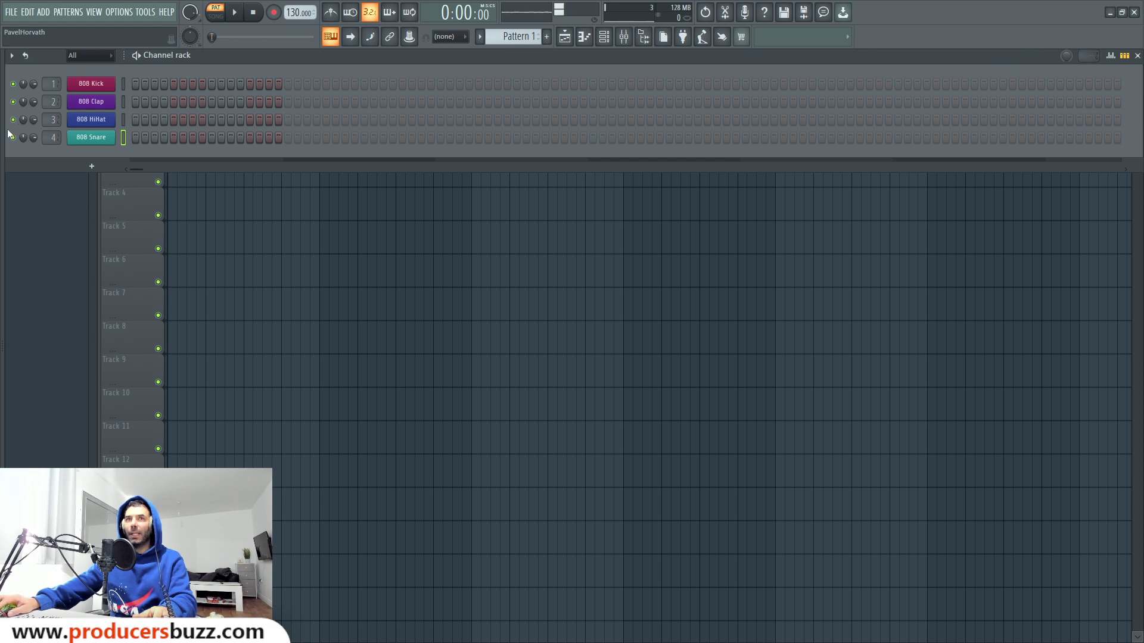
Open the sample browser, then switch to the other FL Studio 2024 project window.
left_click_drag(5, 58, 406, 117)
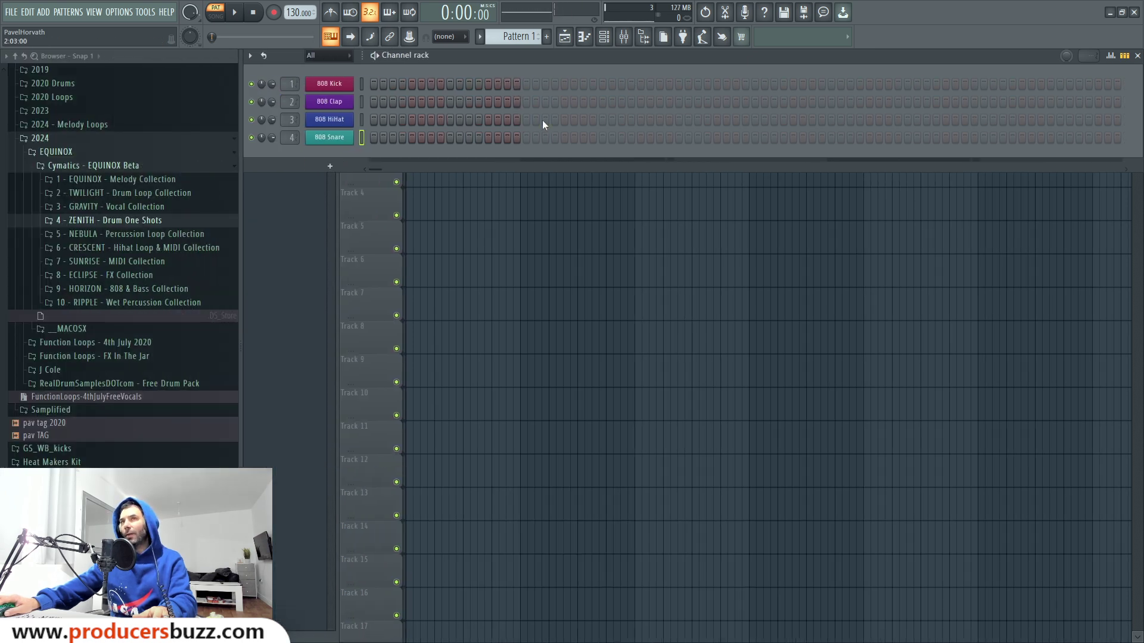
key("alt+Tab")
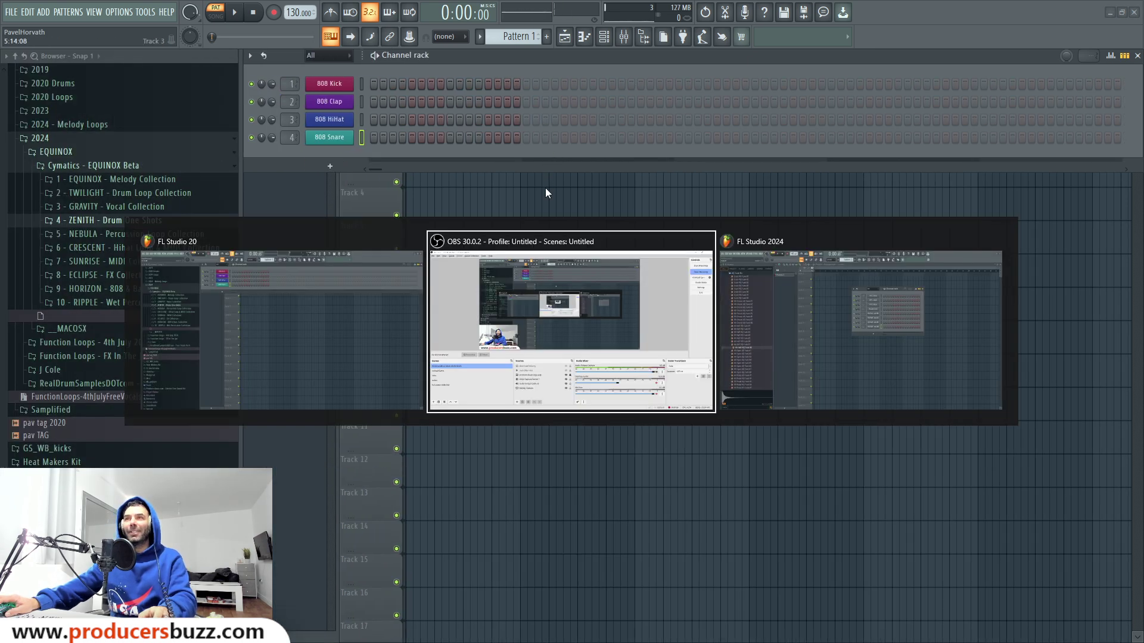
key("alt+Tab")
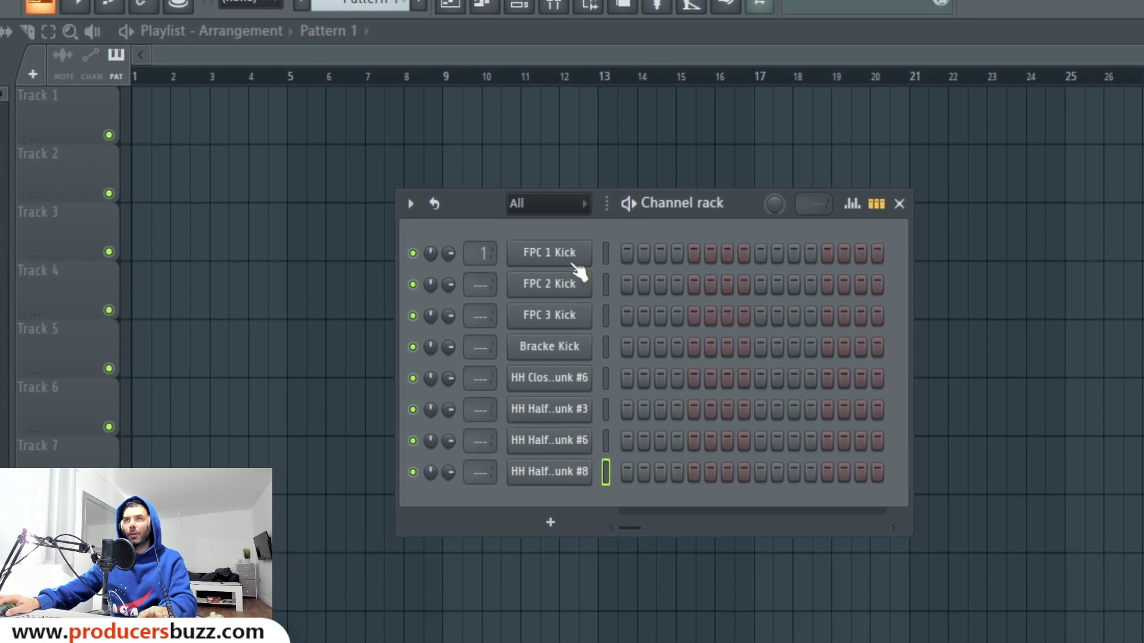
Give FPC 1 Kick, FPC 2 Kick, FPC 3 Kick and Bracke Kick random colours.
right_click(561, 204)
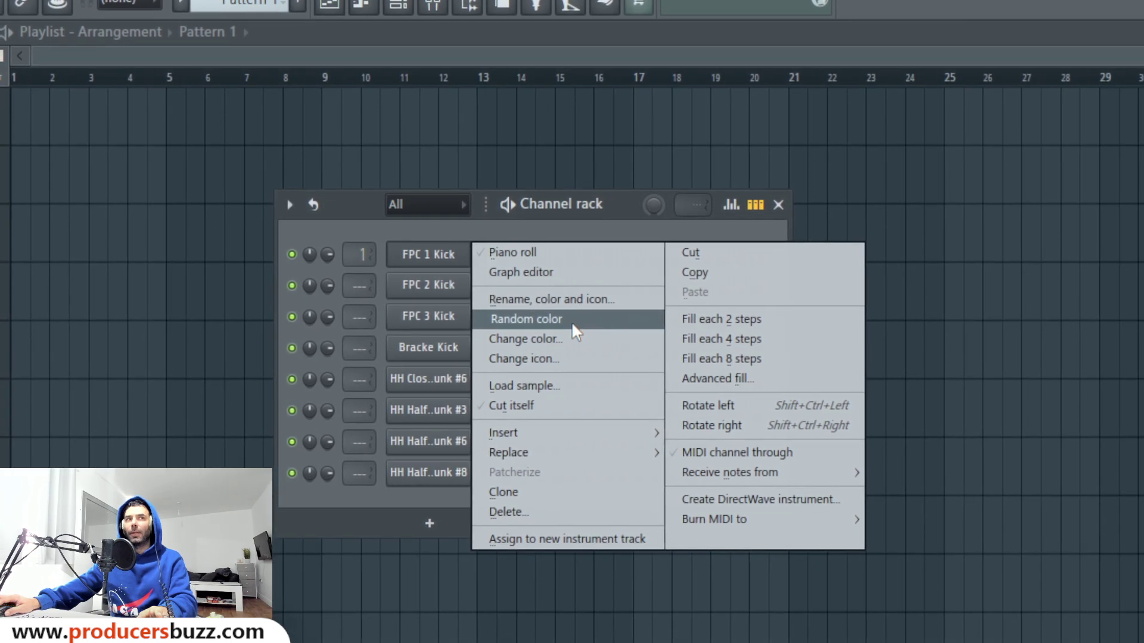
left_click(570, 320)
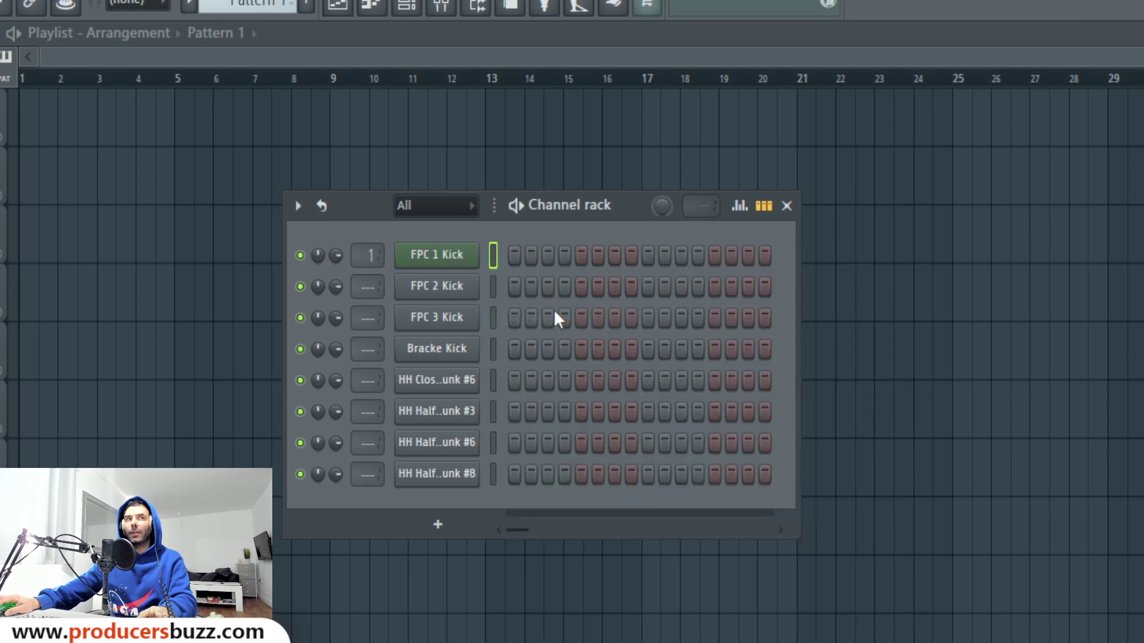
right_click(533, 313)
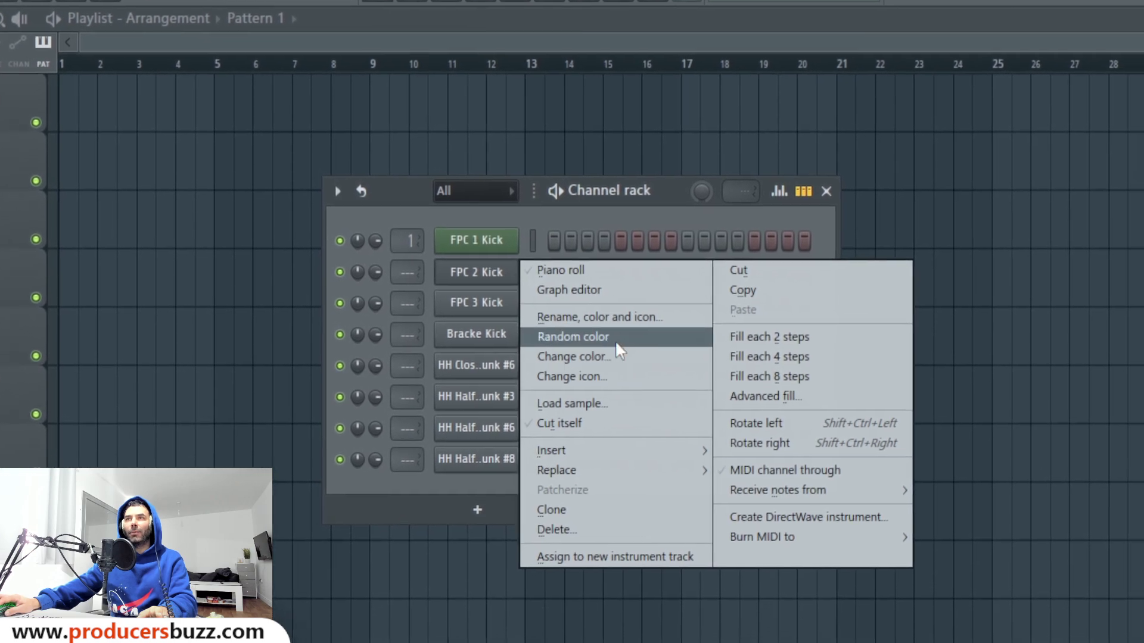
left_click(620, 376)
right_click(530, 319)
left_click(596, 369)
right_click(530, 338)
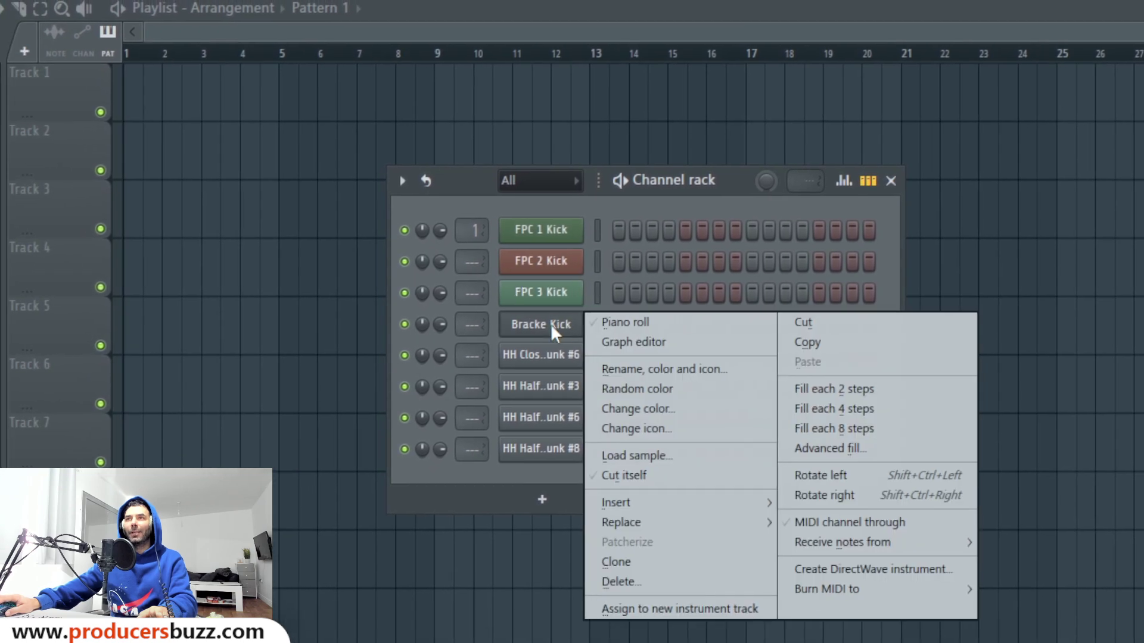
left_click(599, 398)
Give the closed hi-hat and HH Half HQ Funk #3, #6, #8 channels random colours.
right_click(540, 321)
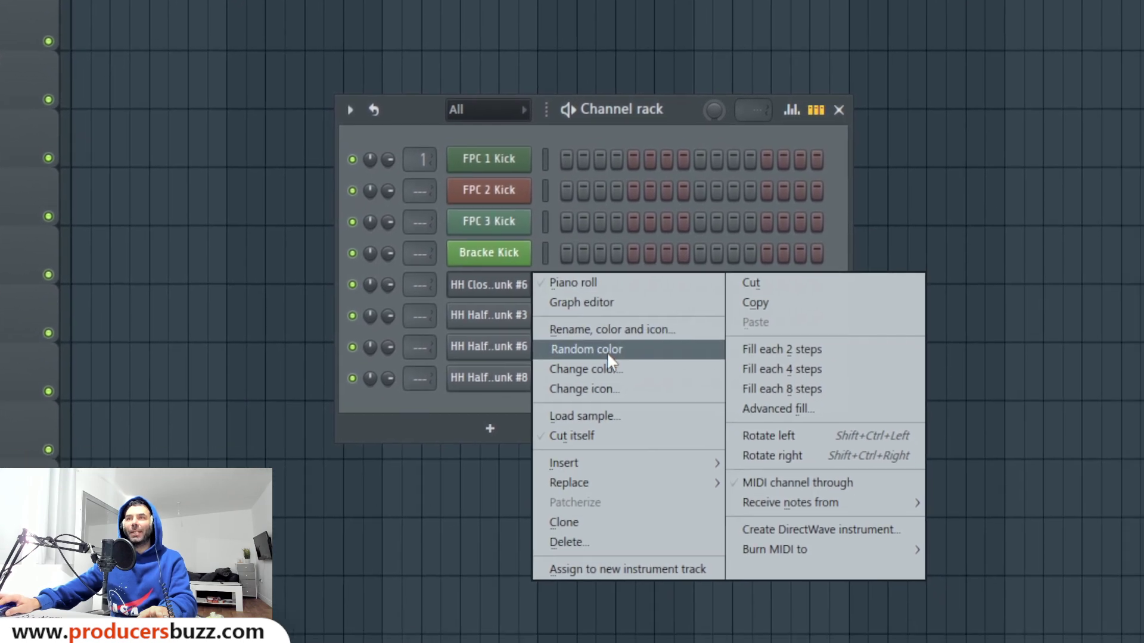
left_click(637, 386)
right_click(566, 356)
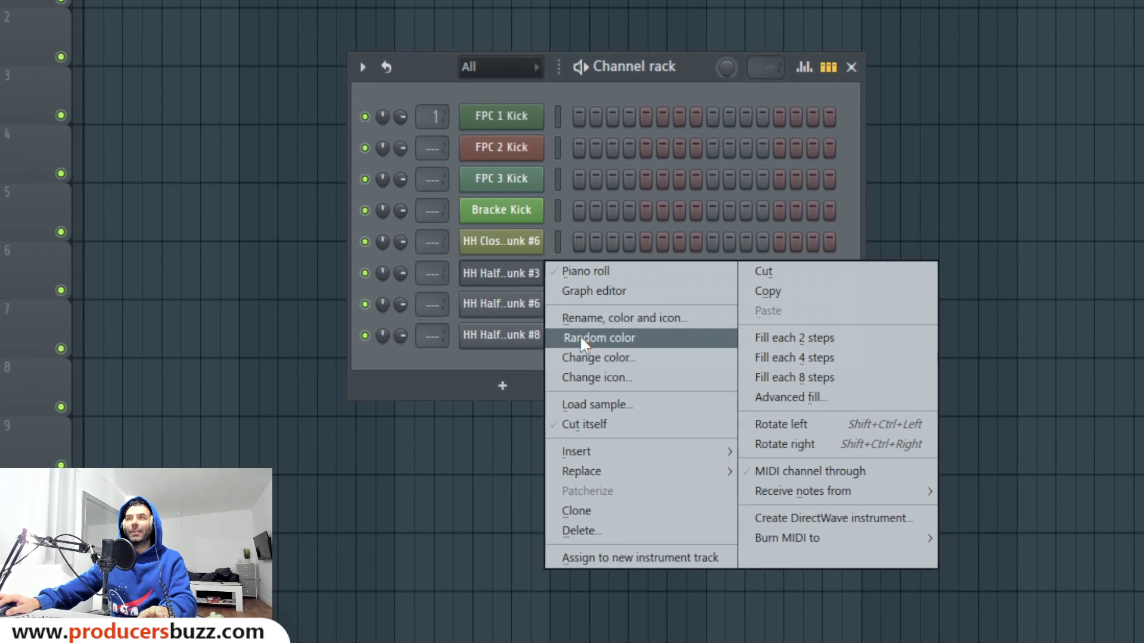
left_click(601, 374)
right_click(554, 337)
left_click(632, 380)
right_click(548, 352)
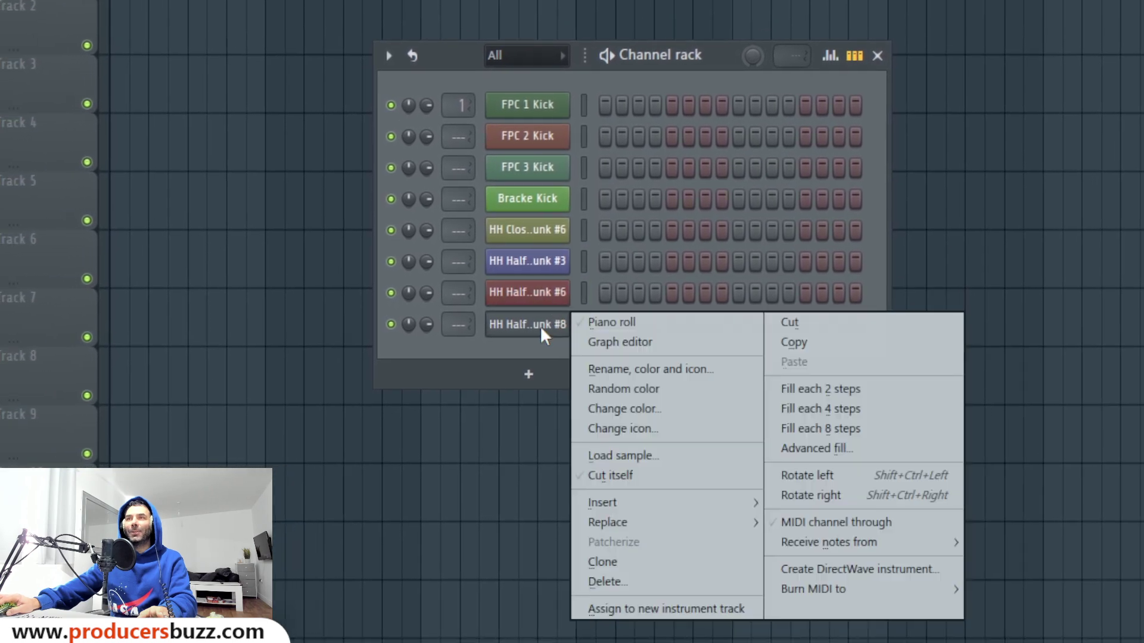
left_click(640, 413)
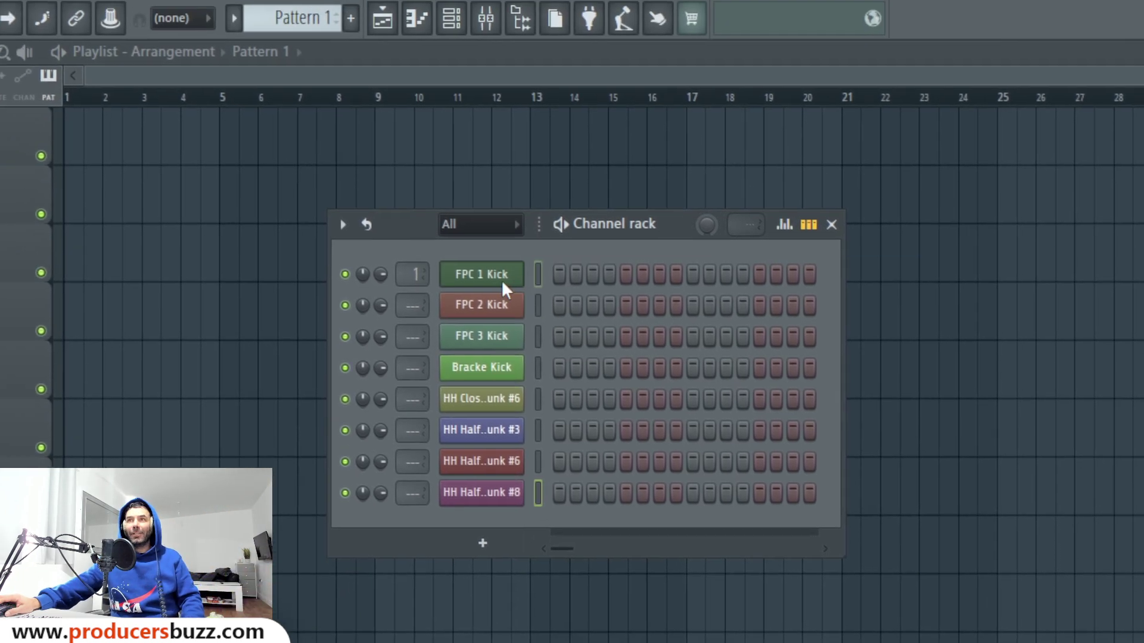
Reroll FPC 1 Kick's random colour until magenta, then switch on two of its steps.
right_click(424, 216)
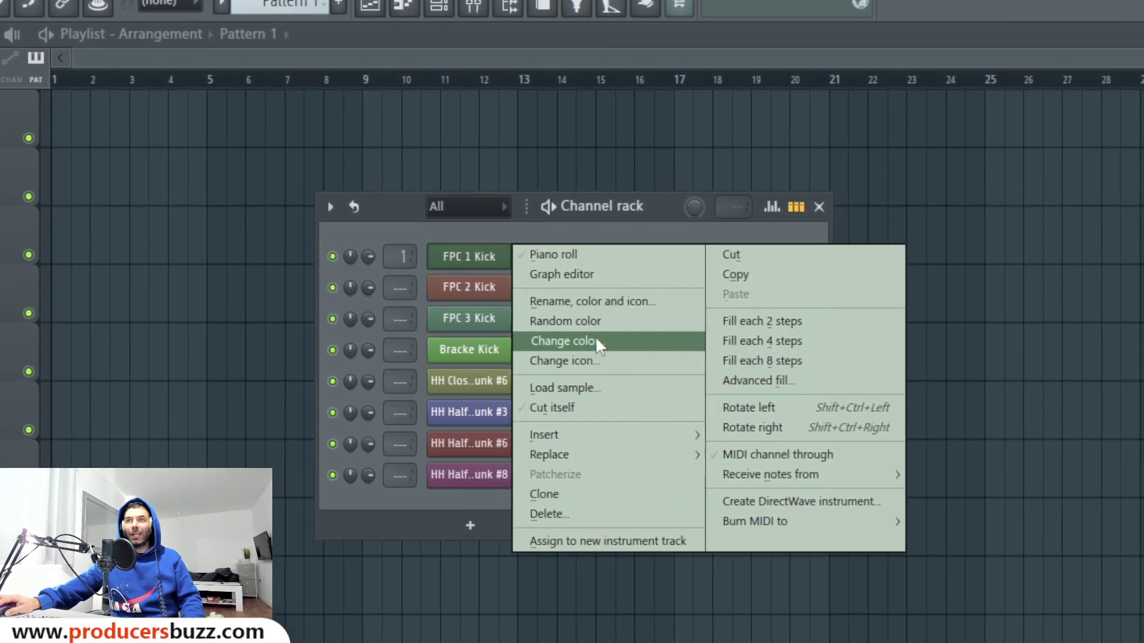
left_click(582, 320)
right_click(473, 256)
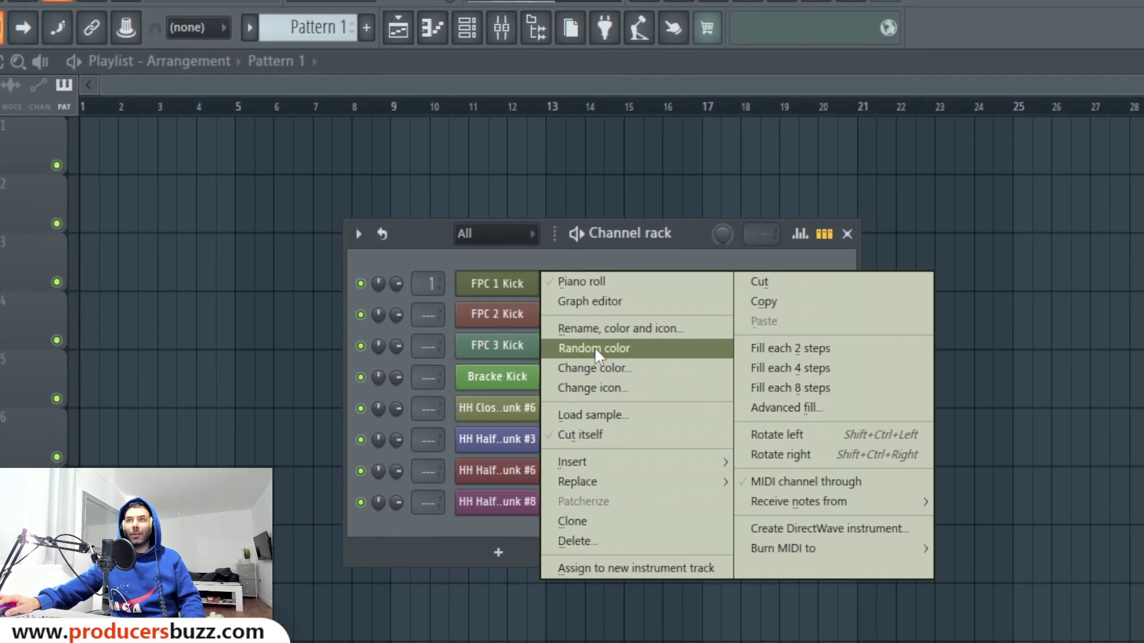
left_click(594, 347)
right_click(524, 284)
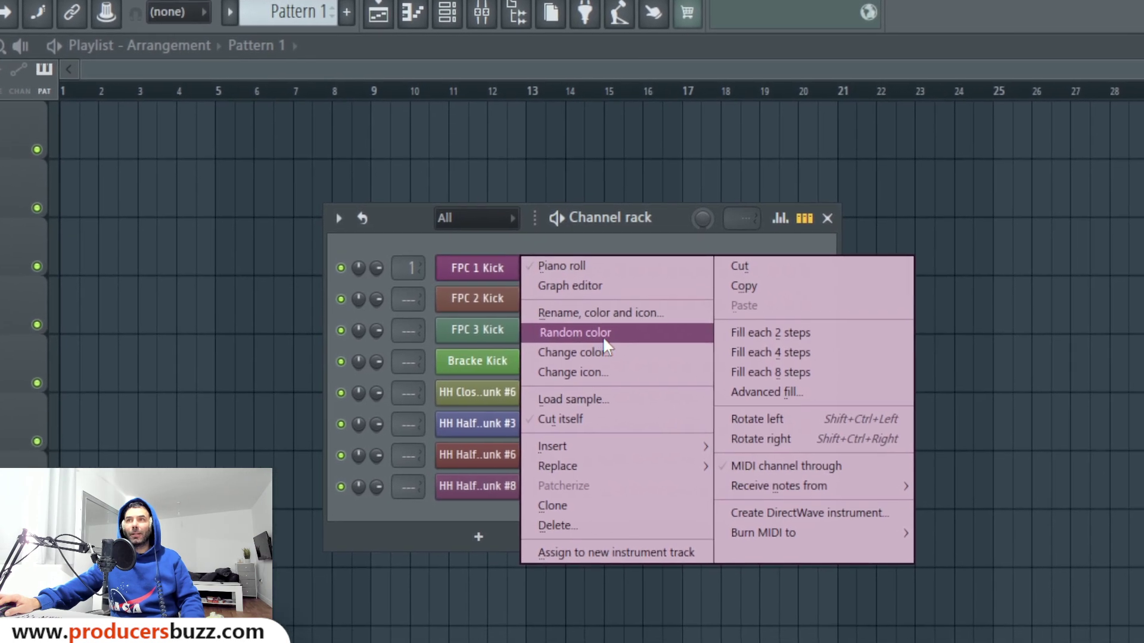
left_click(602, 335)
left_click(557, 268)
left_click(622, 267)
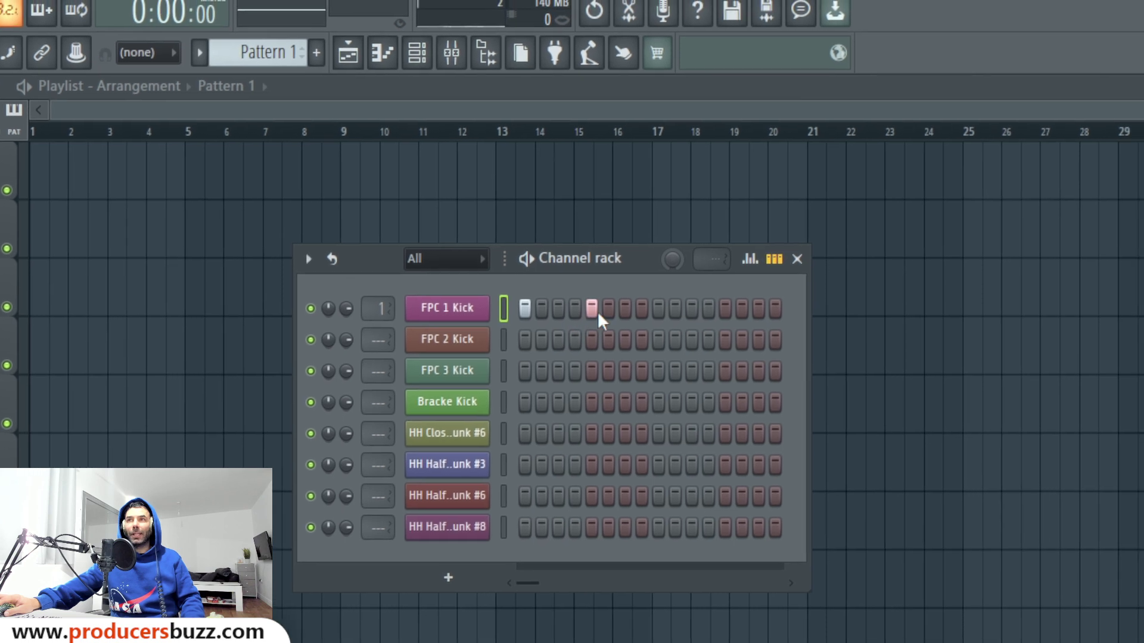
Clear FPC 1 Kick's stray steps and route the channels to mixer inserts 1–8, top to bottom.
left_click(591, 308)
left_click(524, 309)
scroll(378, 339, "up", 2)
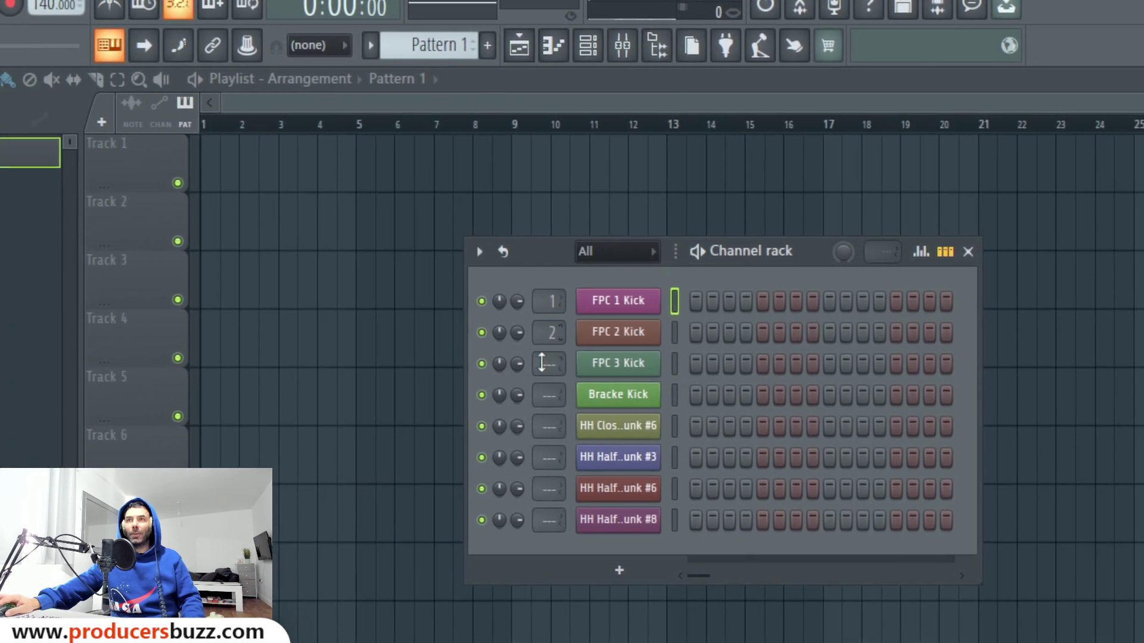
scroll(548, 364, "up", 4)
scroll(548, 395, "up", 5)
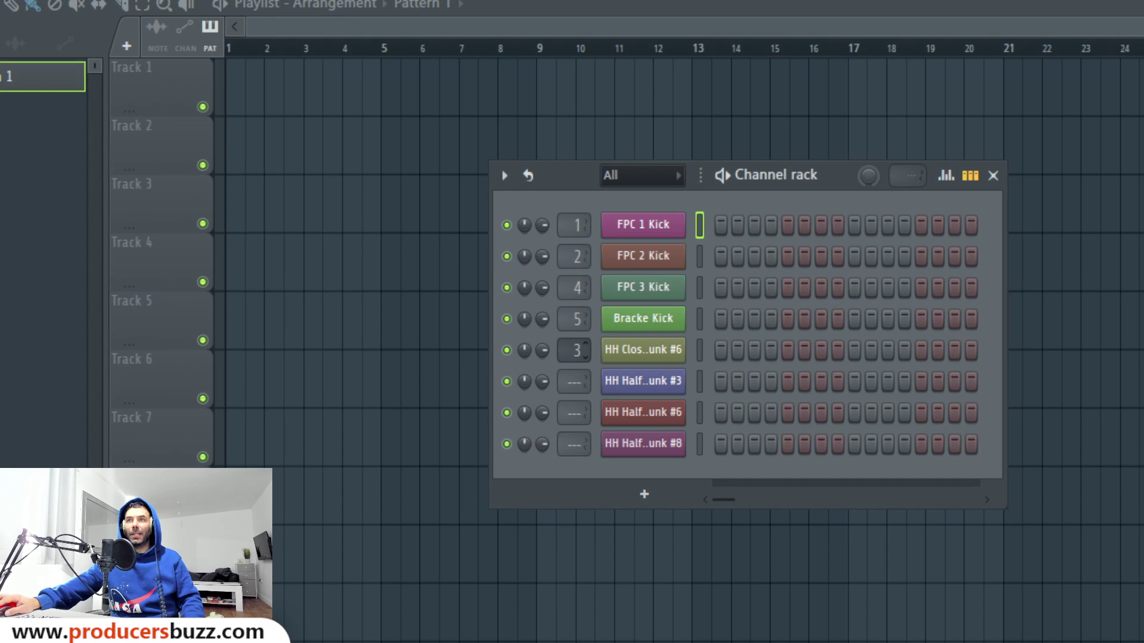
scroll(575, 386, "up", 5)
scroll(575, 417, "up", 6)
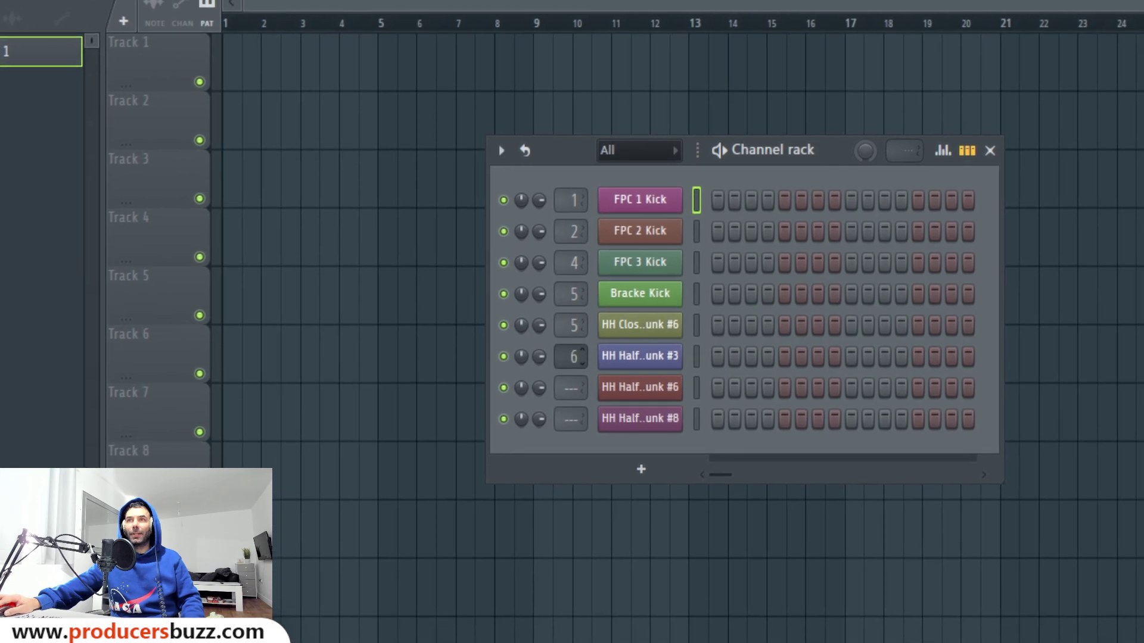
scroll(571, 388, "up", 7)
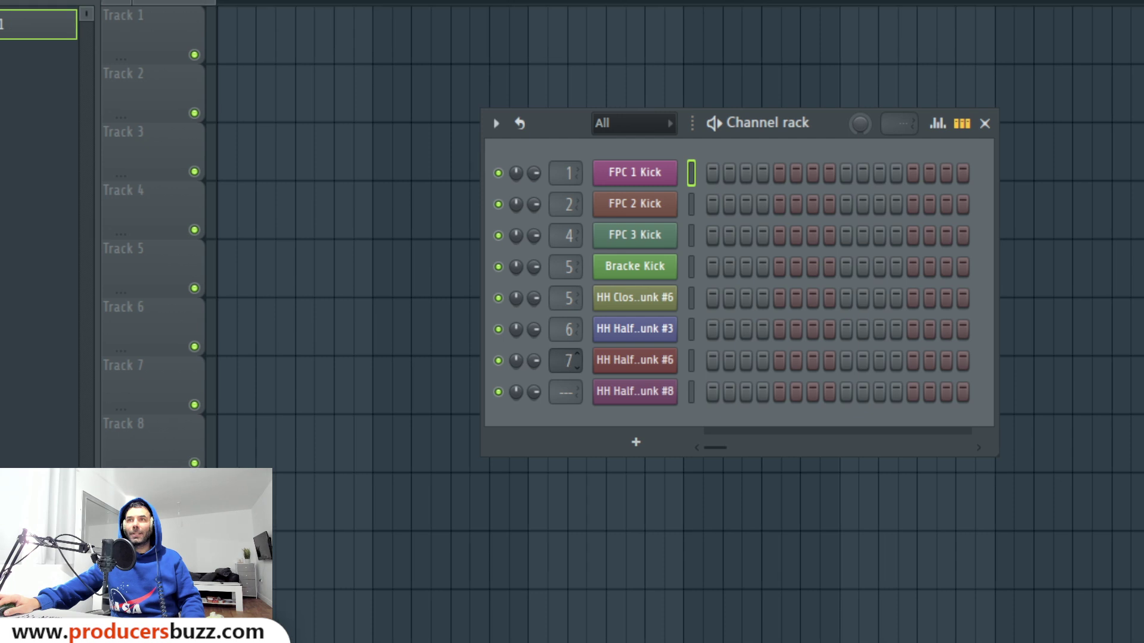
scroll(565, 392, "up", 8)
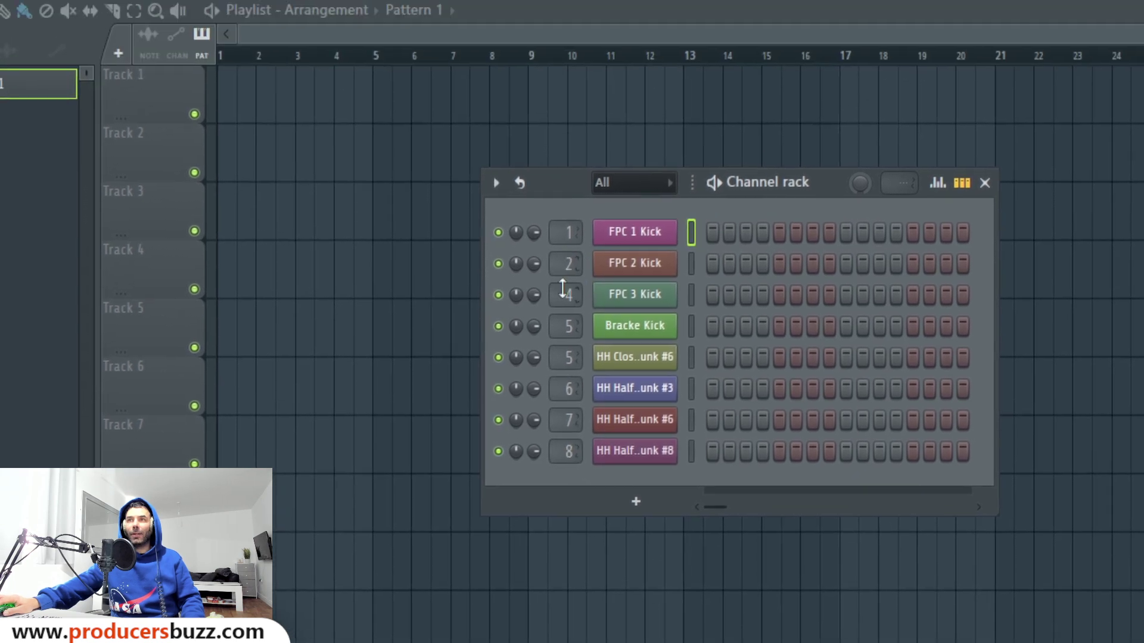
scroll(562, 237, "down", 1)
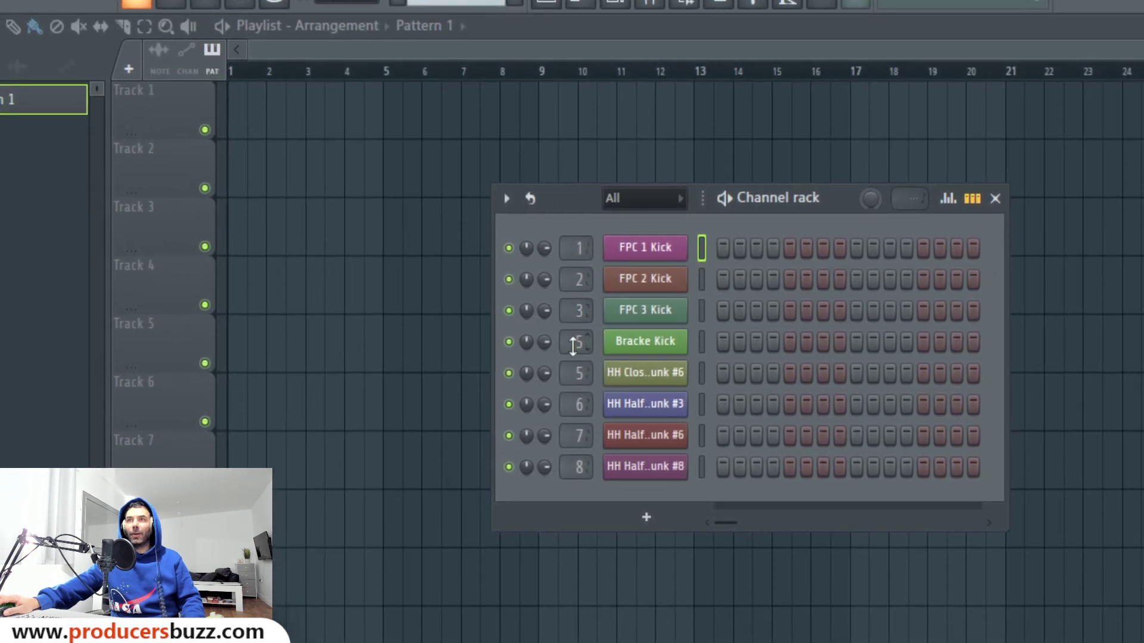
scroll(572, 345, "down", 1)
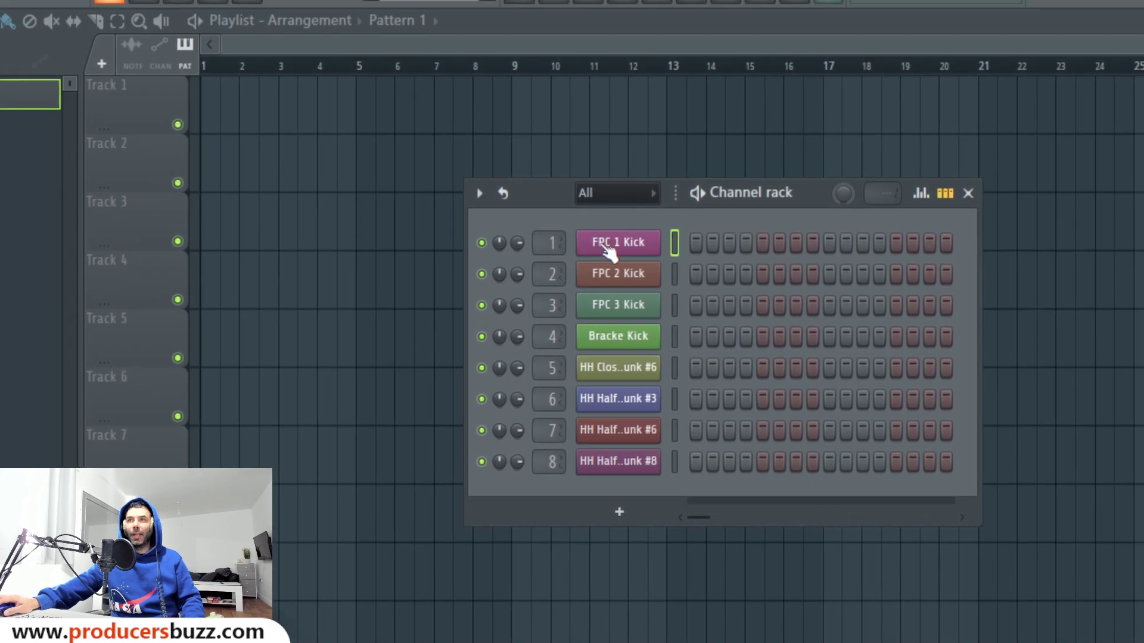
Assign FPC 1 Kick, FPC 2 Kick, FPC 3 Kick and Bracke Kick to new instrument tracks.
right_click(617, 162)
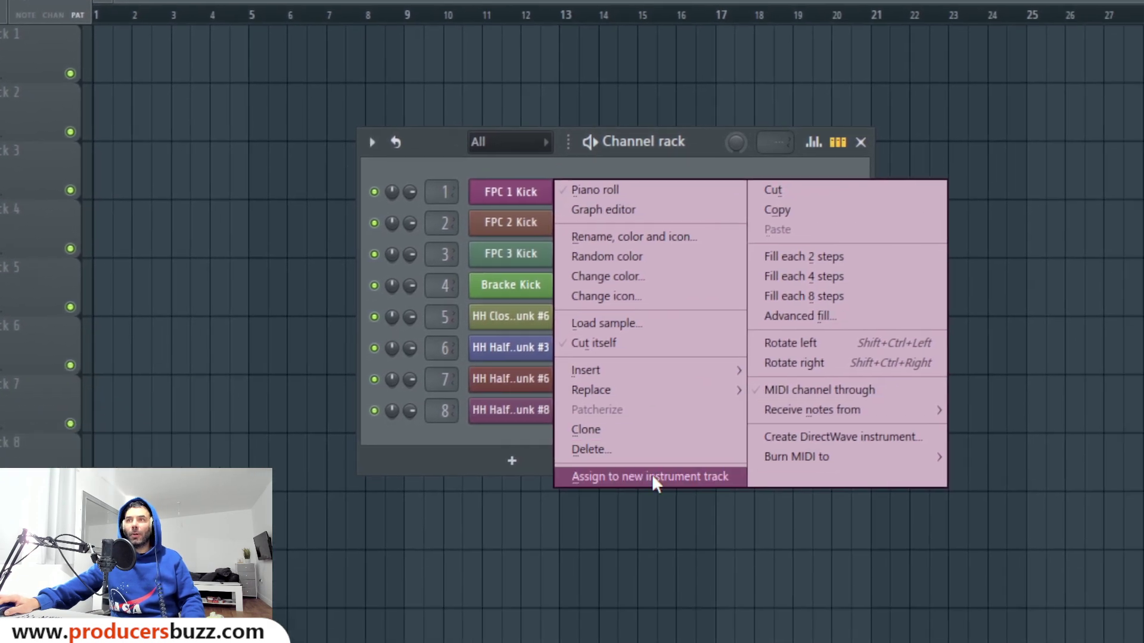
left_click(652, 477)
right_click(524, 222)
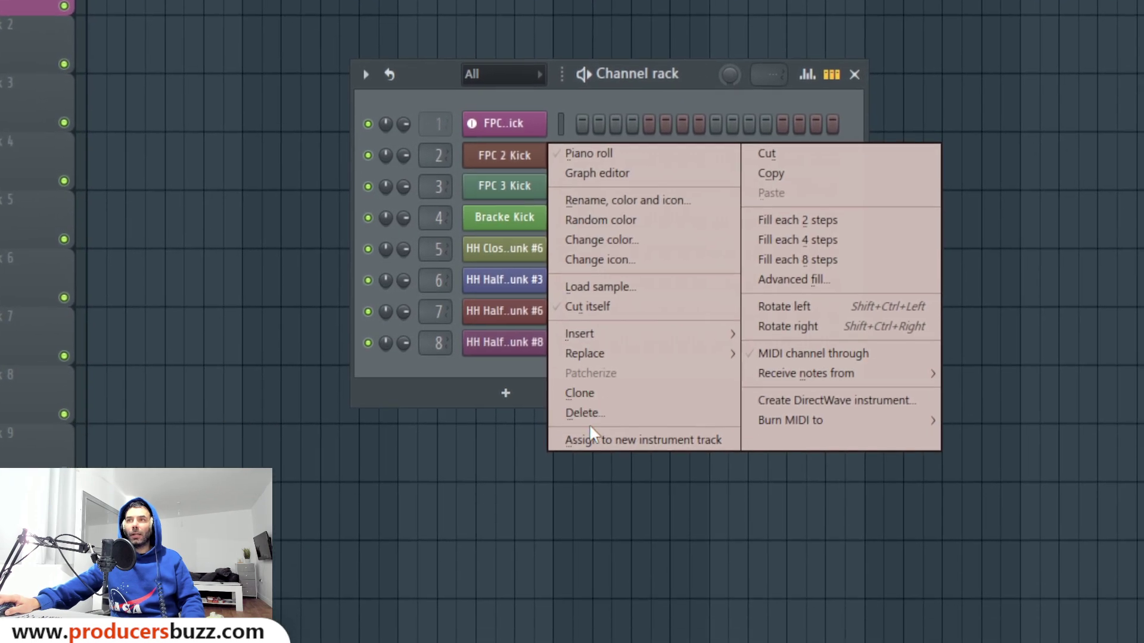
left_click(591, 439)
right_click(522, 185)
left_click(596, 469)
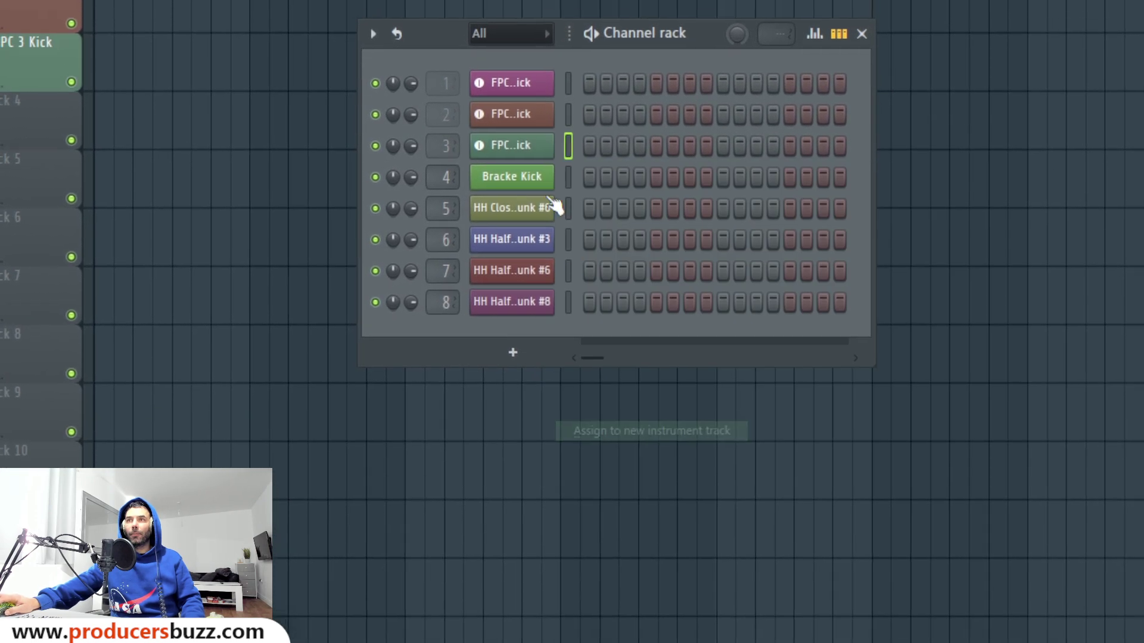
right_click(547, 177)
left_click(611, 468)
Assign HH Closed HQ Funk #6 and HH Half HQ Funk #3, #6, #8 to new instrument tracks.
right_click(545, 208)
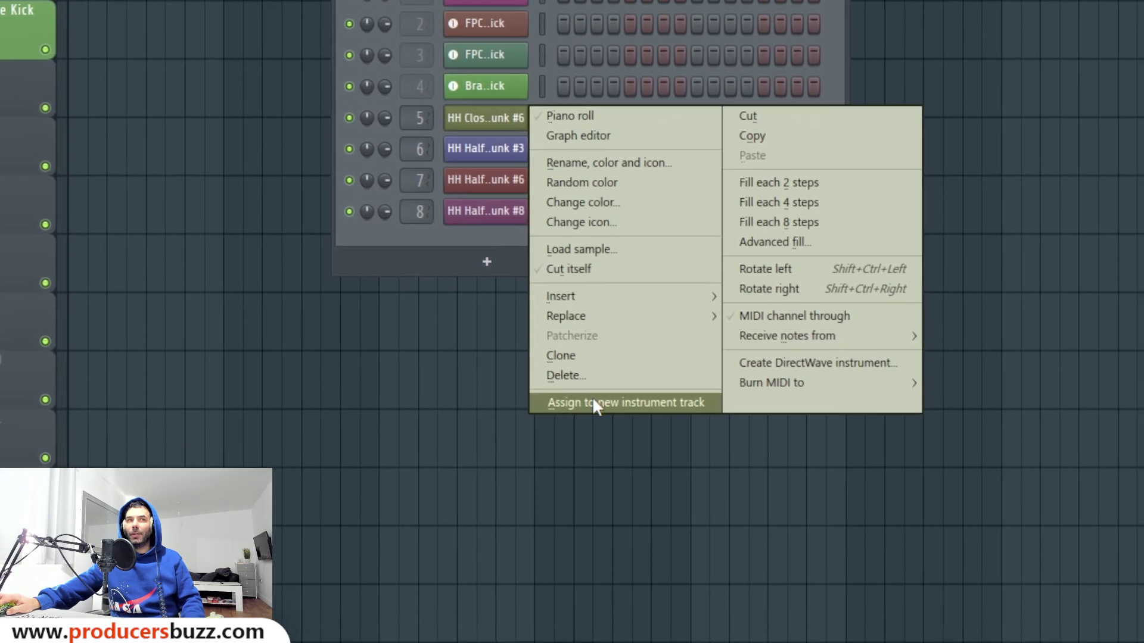
left_click(649, 550)
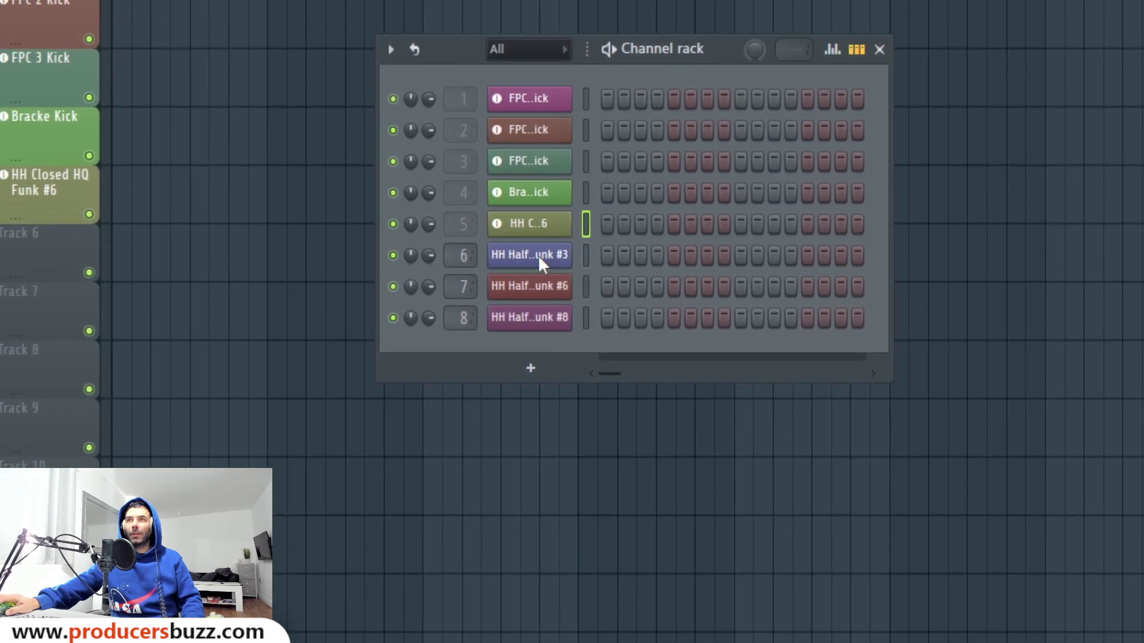
right_click(538, 255)
left_click(591, 415)
right_click(547, 255)
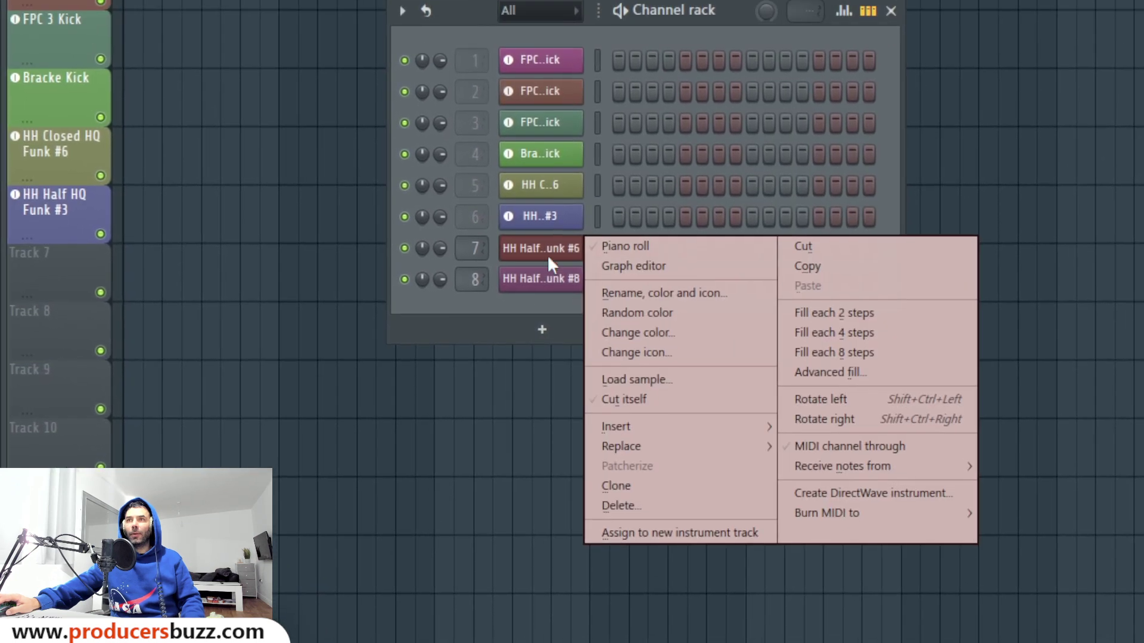
left_click(660, 533)
right_click(542, 278)
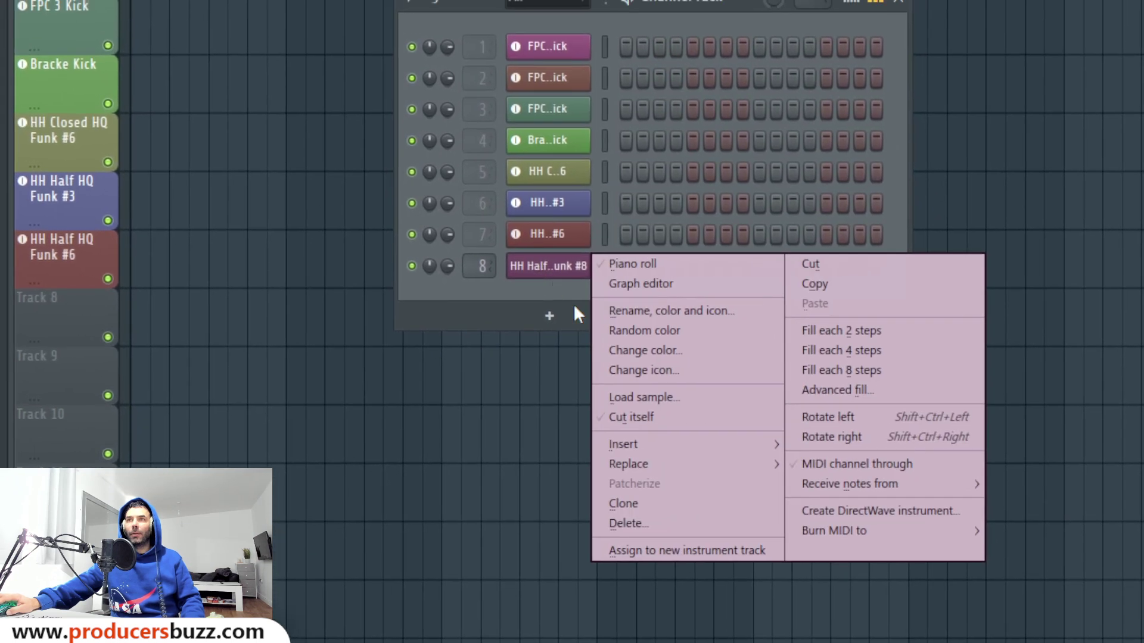
left_click(675, 550)
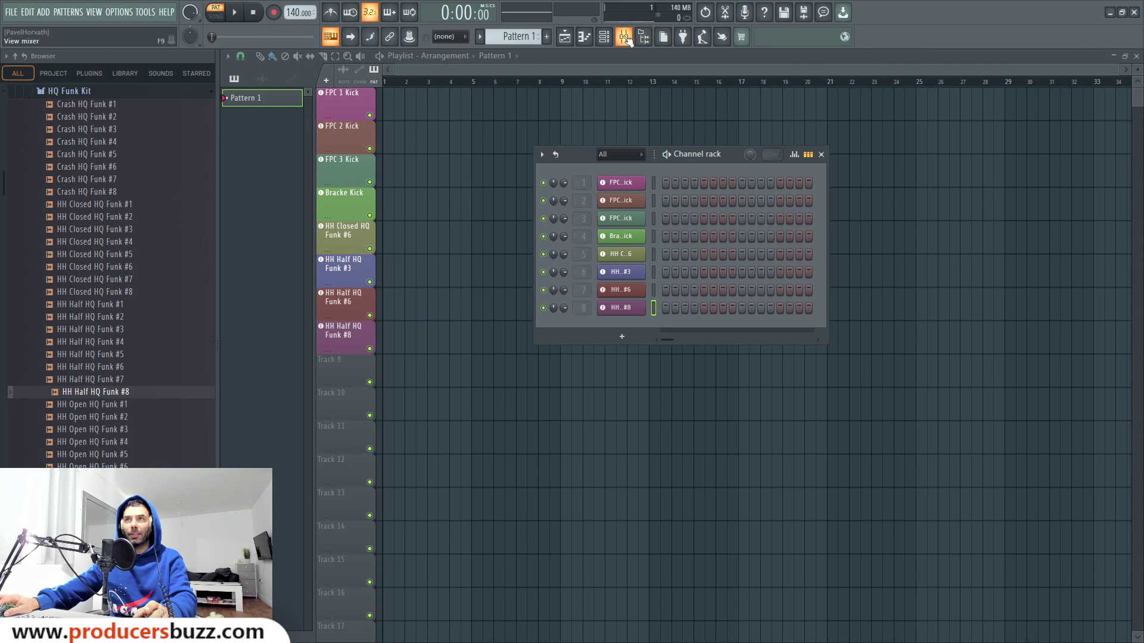
left_click(625, 37)
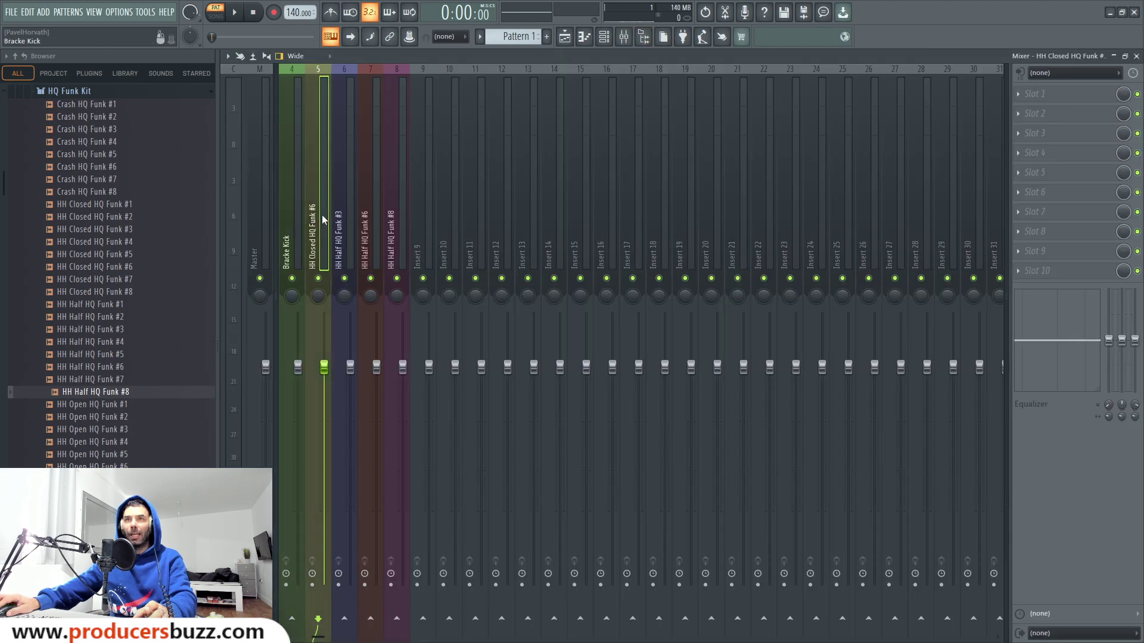
left_click(420, 227)
scroll(284, 228, "left", 3)
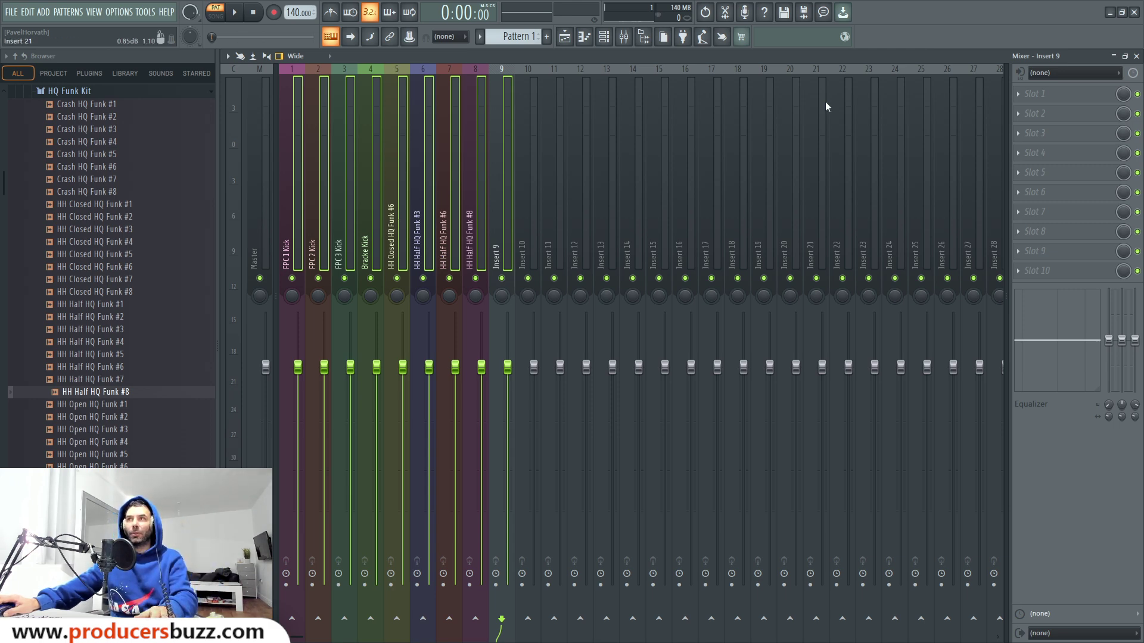
left_click(1136, 56)
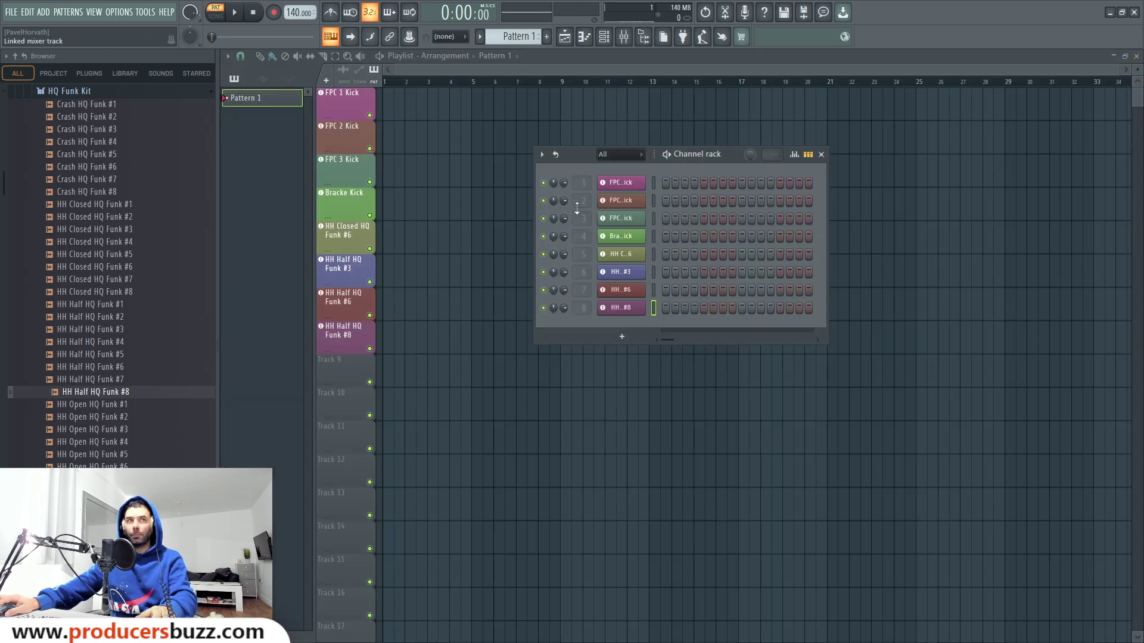